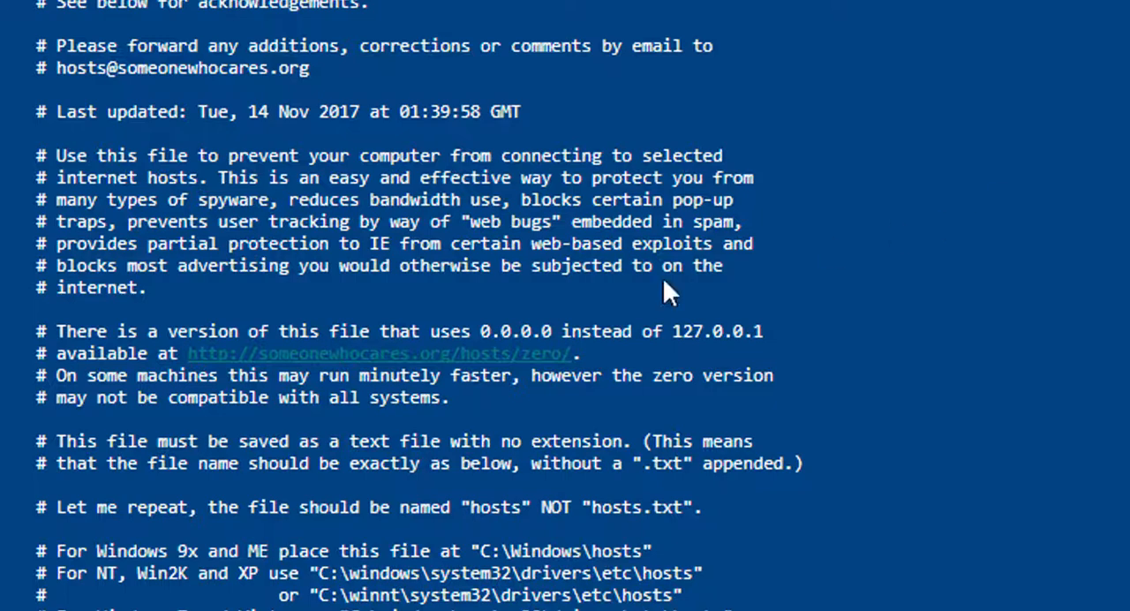
# Step: Read the hosts page's notes on blocking advertising, where to save the file, and adding 127.0.0.1 lines for unwanted domains
pyautogui.moveTo(311, 244); pyautogui.dragTo(516, 286)
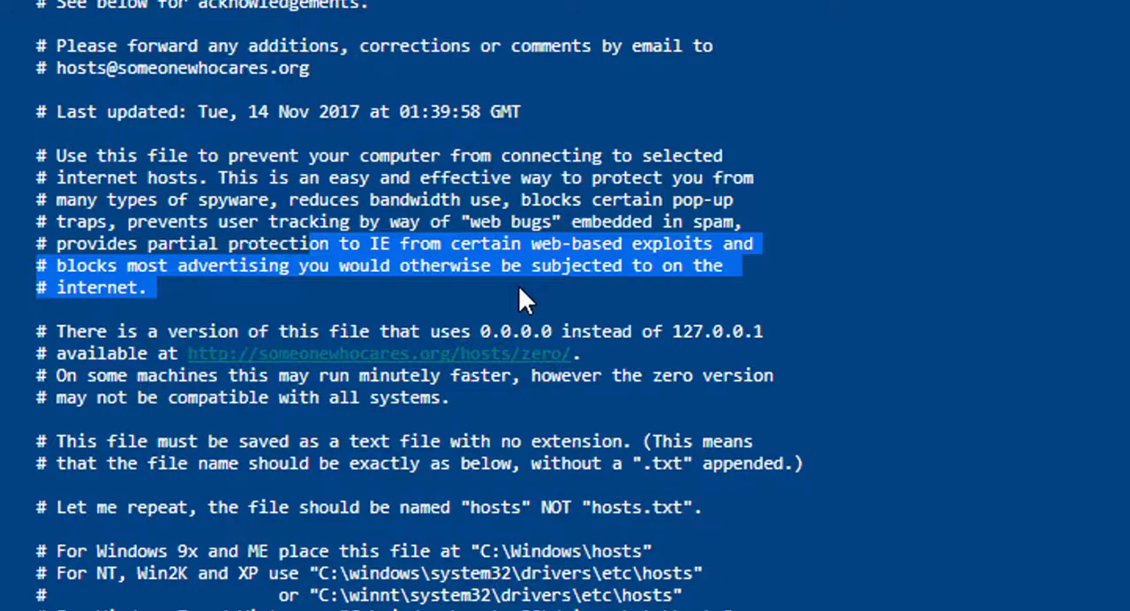
pyautogui.scroll(-1, 885, 316)
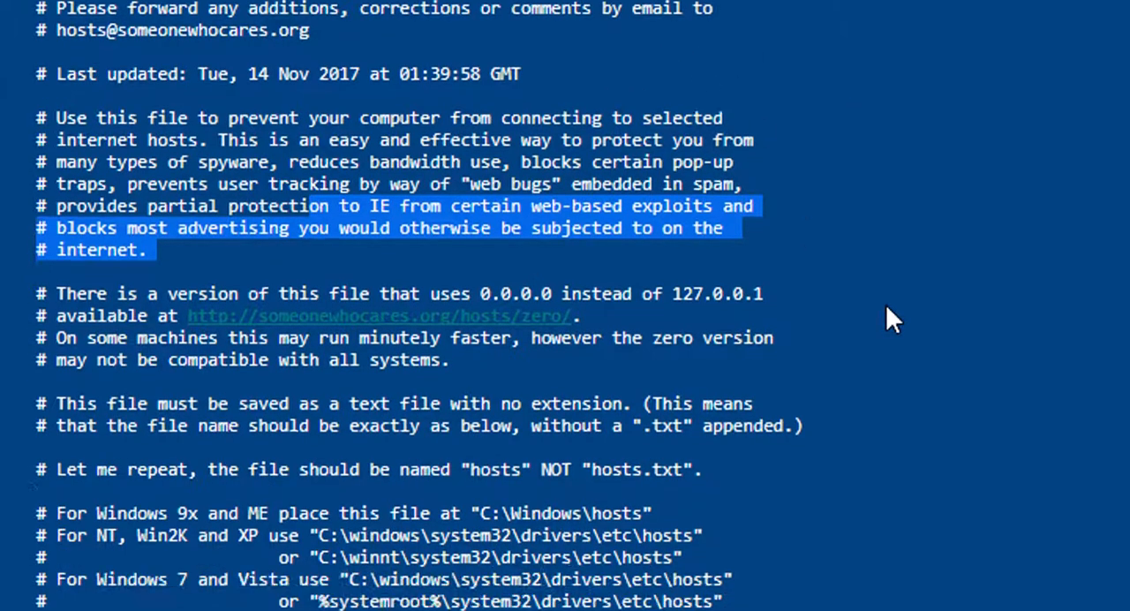
pyautogui.scroll(-7, 887, 309)
pyautogui.scroll(-6, 887, 309)
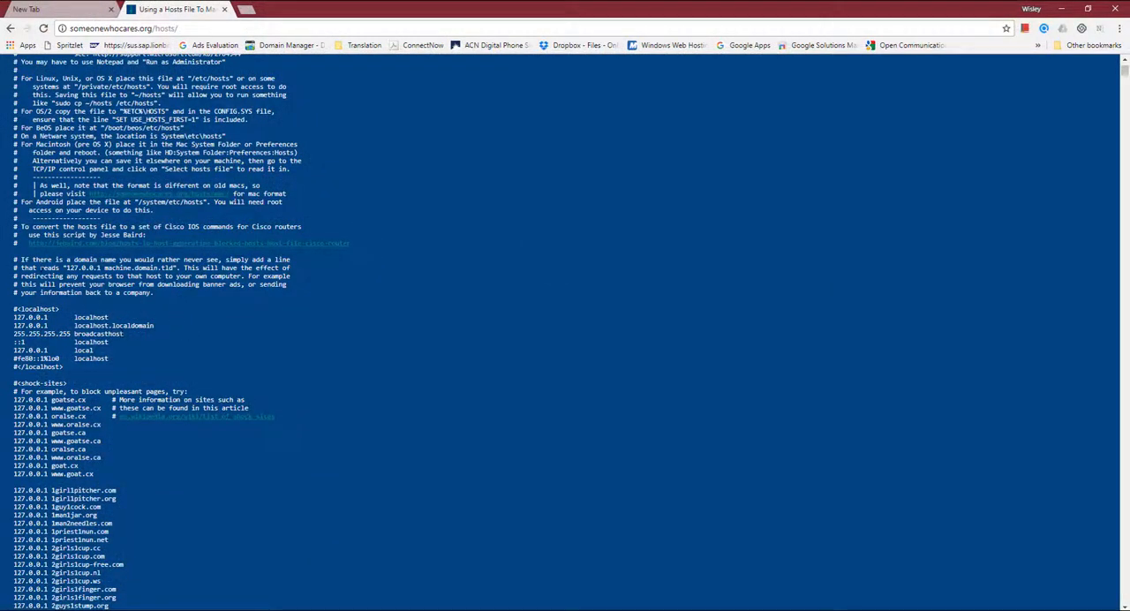
pyautogui.moveTo(13, 259); pyautogui.dragTo(163, 299)
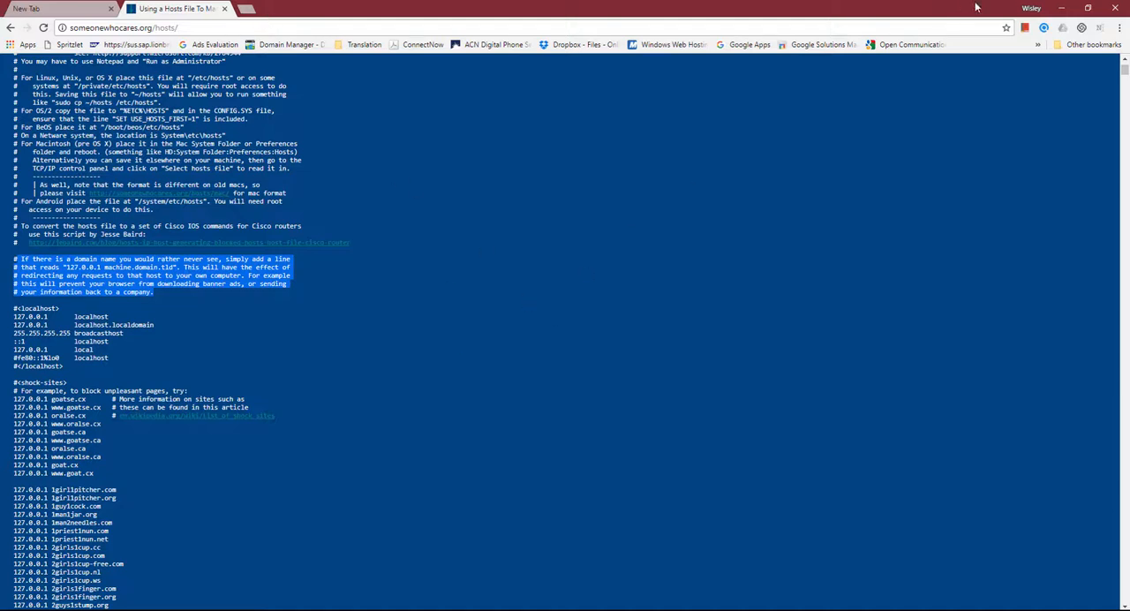
# Step: Minimise the browser and close the open hosts file without saving its changes
pyautogui.click(1064, 11)
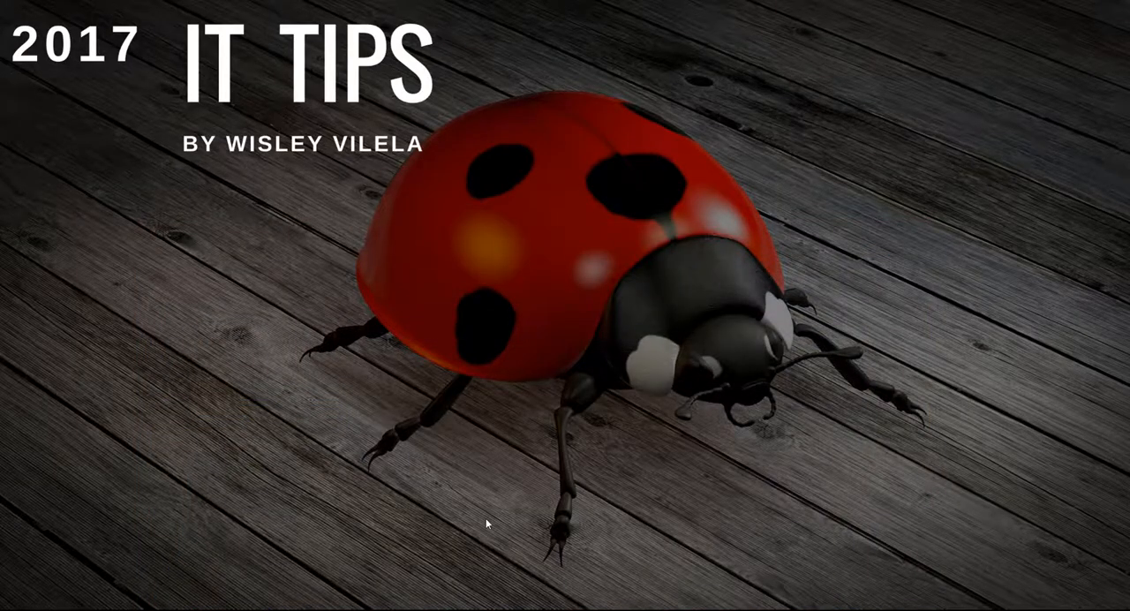
pyautogui.moveTo(534, 608)
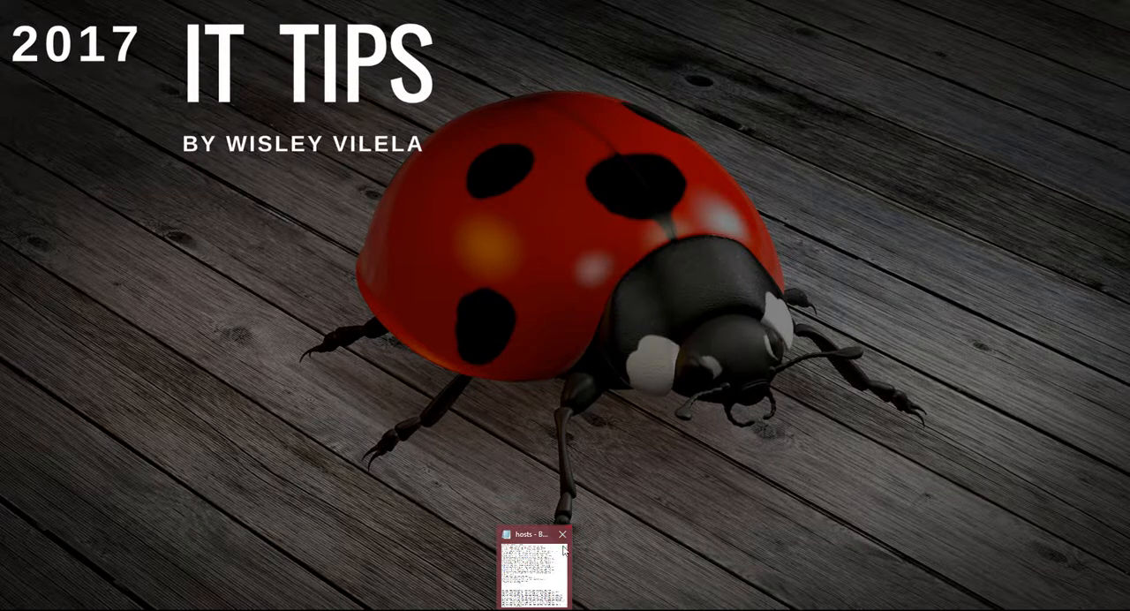
pyautogui.click(563, 535)
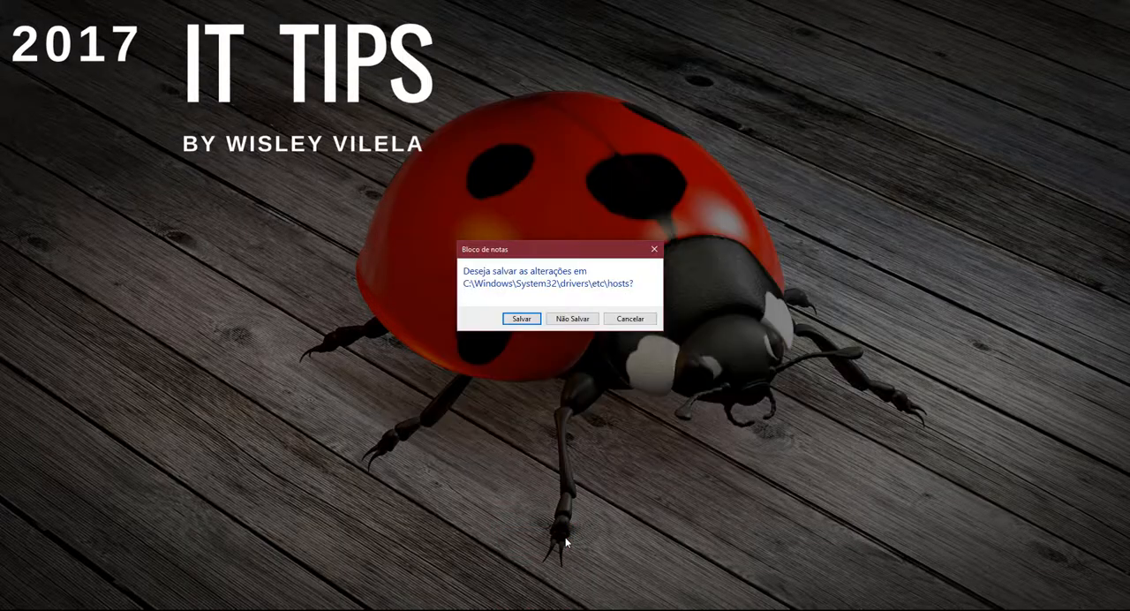
pyautogui.click(573, 319)
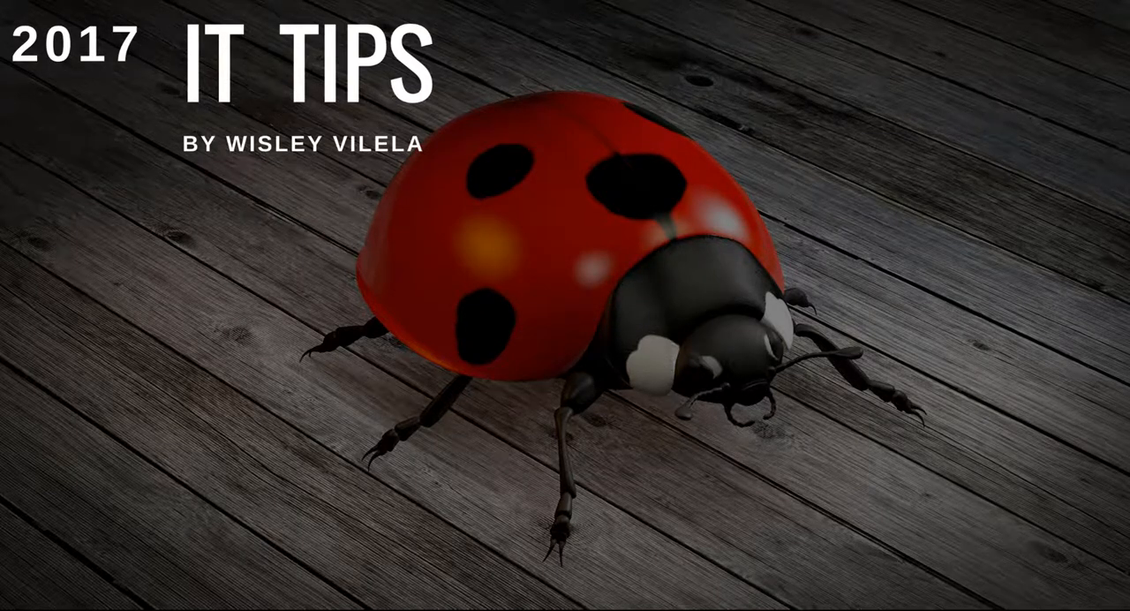
# Step: Search Windows for "bloc" and run Bloco de Notas as administrator
pyautogui.press('super+s')
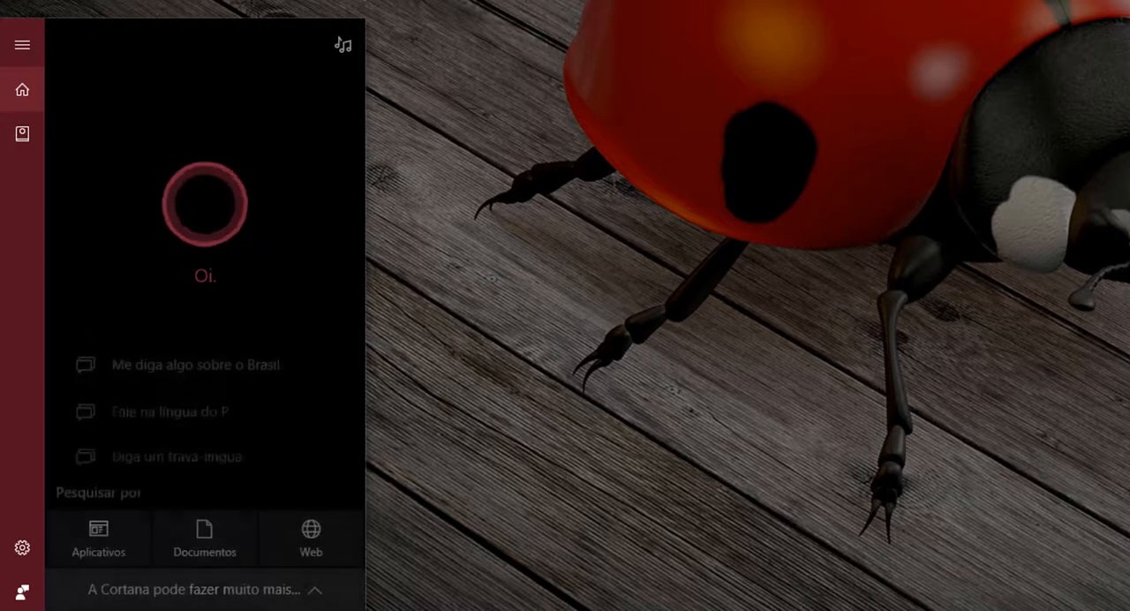
pyautogui.write('na')
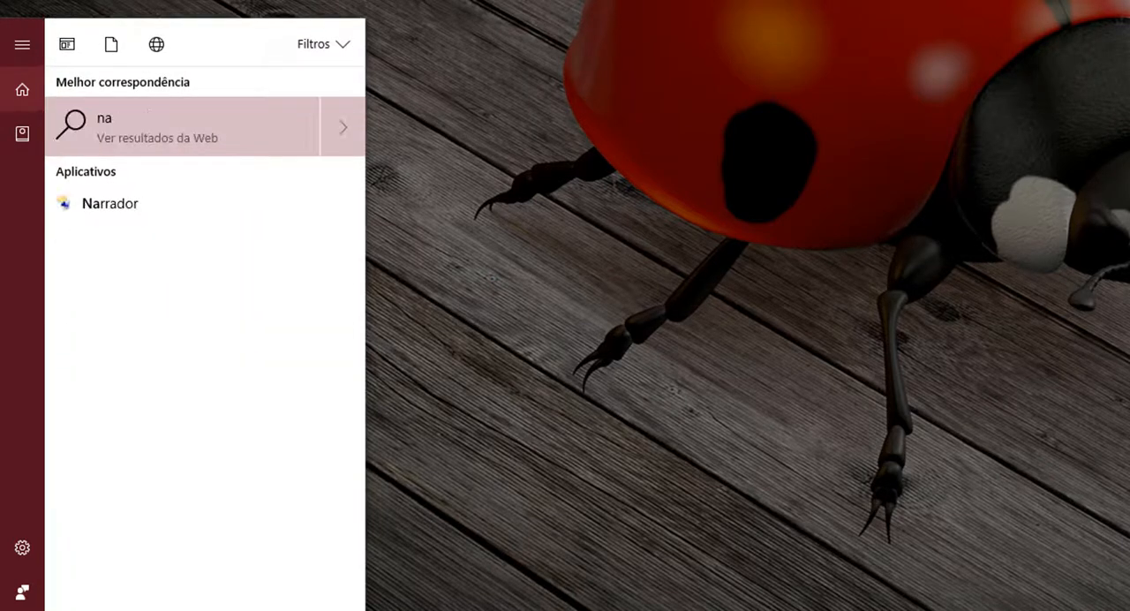
pyautogui.press('BackSpace')
pyautogui.press('BackSpace')
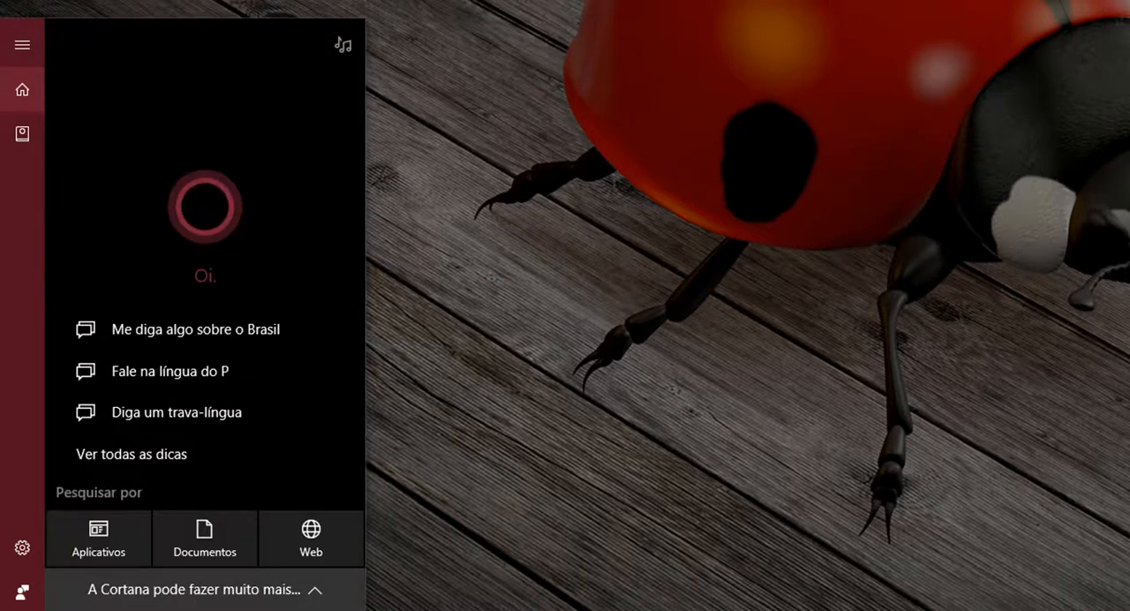
pyautogui.write('bloc')
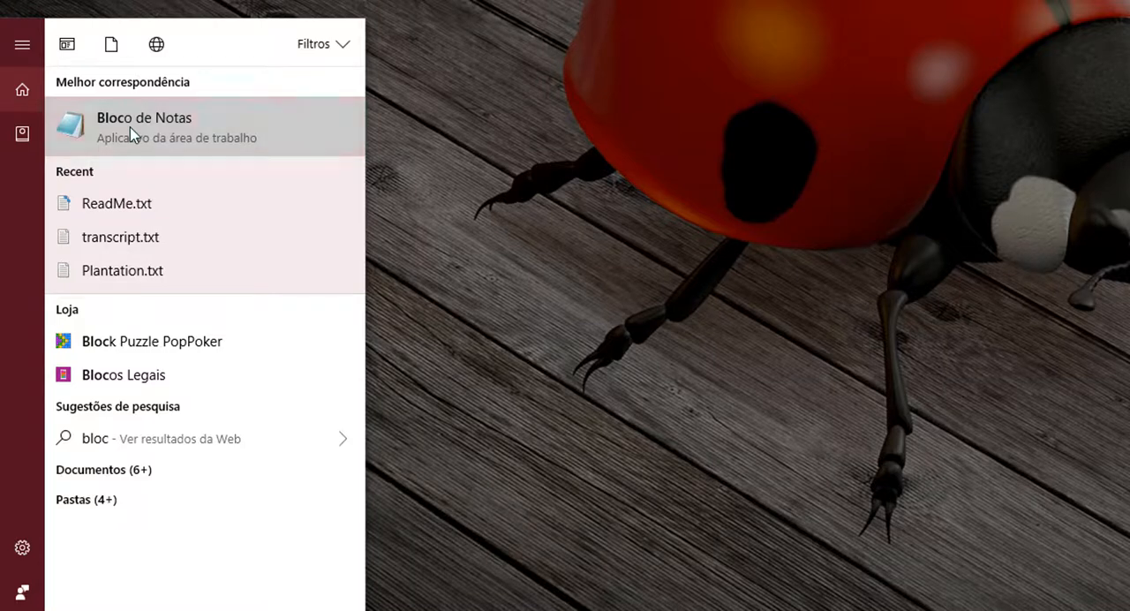
pyautogui.rightClick(131, 134)
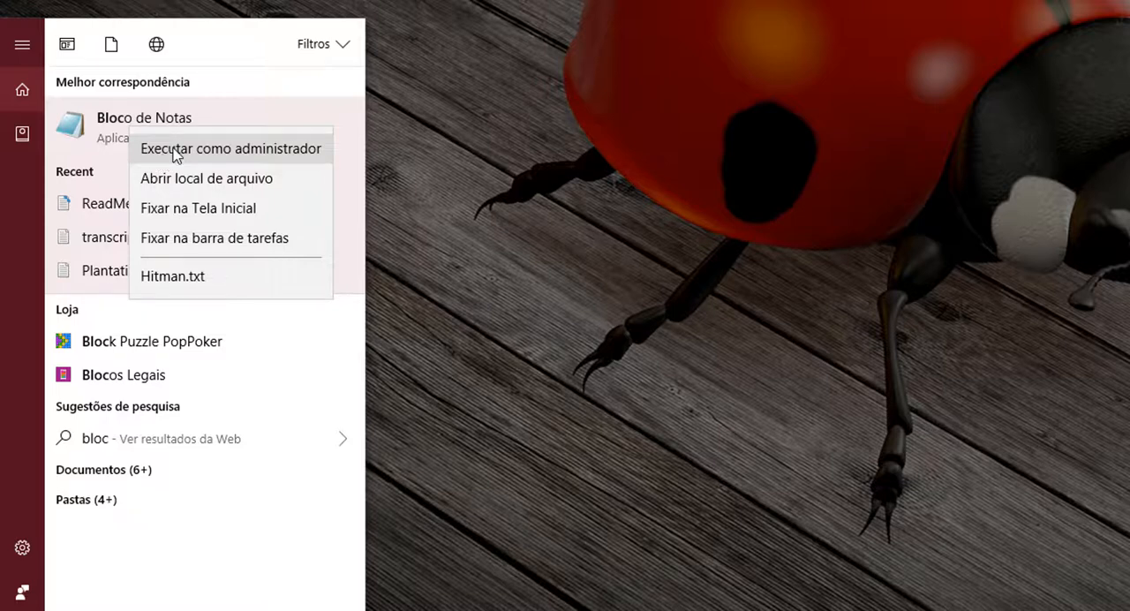
pyautogui.press('Escape')
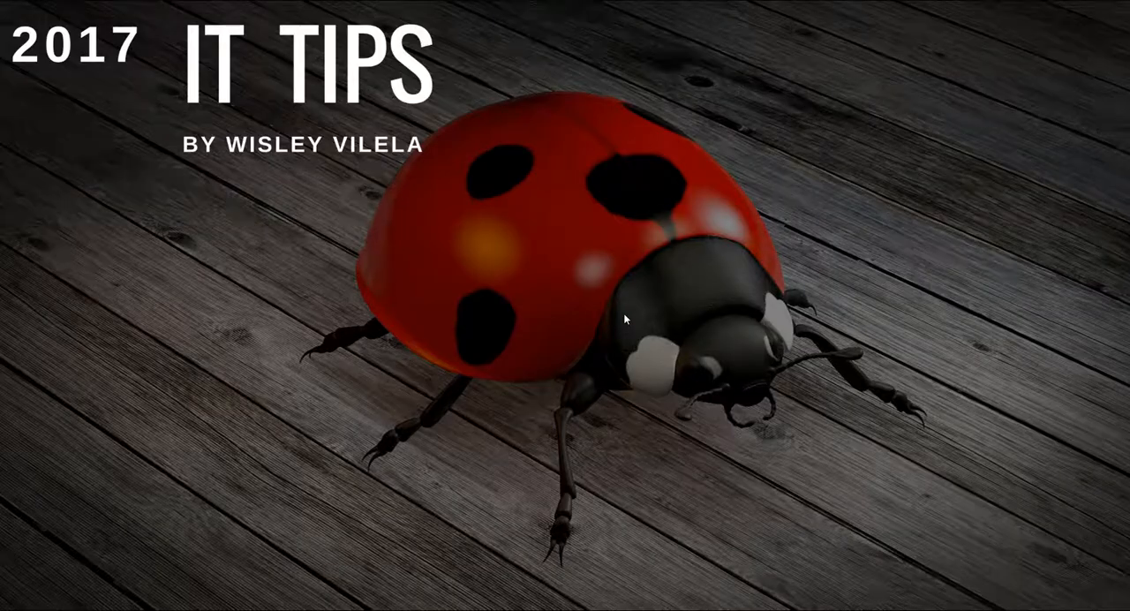
pyautogui.hotkey('alt', 'Tab')
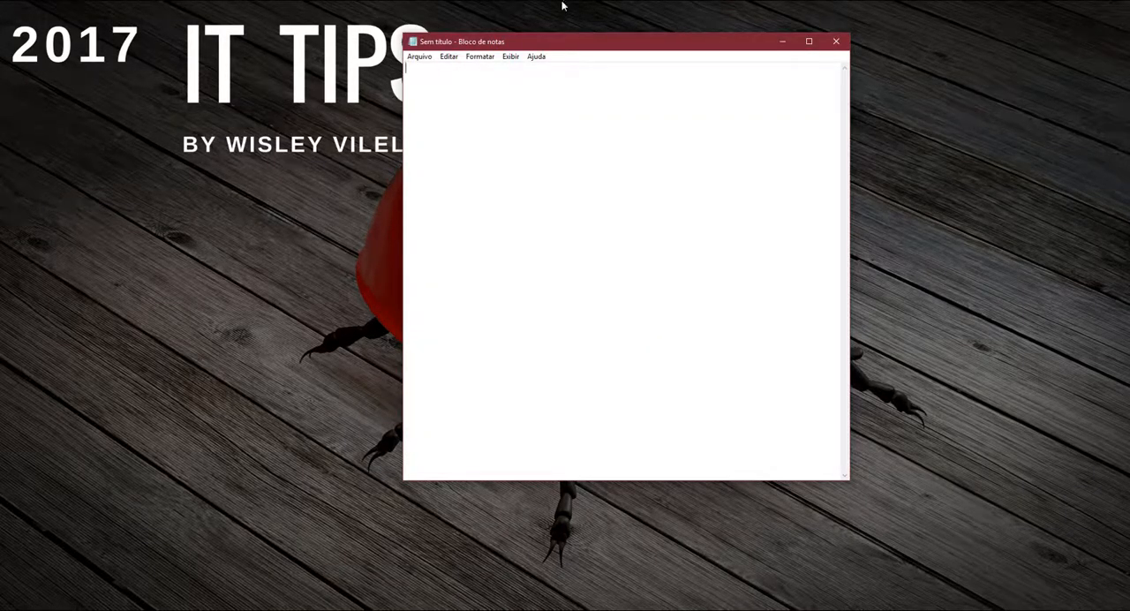
# Step: Start opening a file from the blank document and go to the folder c:\Windows\System32\drivers\etc
pyautogui.moveTo(575, 45); pyautogui.dragTo(466, 79)
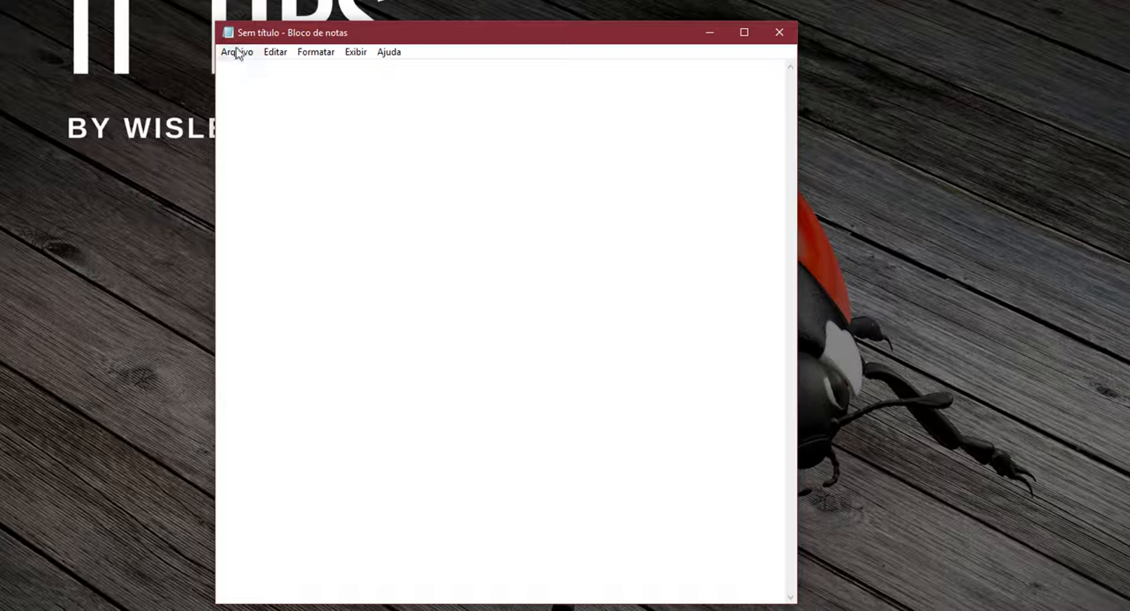
pyautogui.click(236, 53)
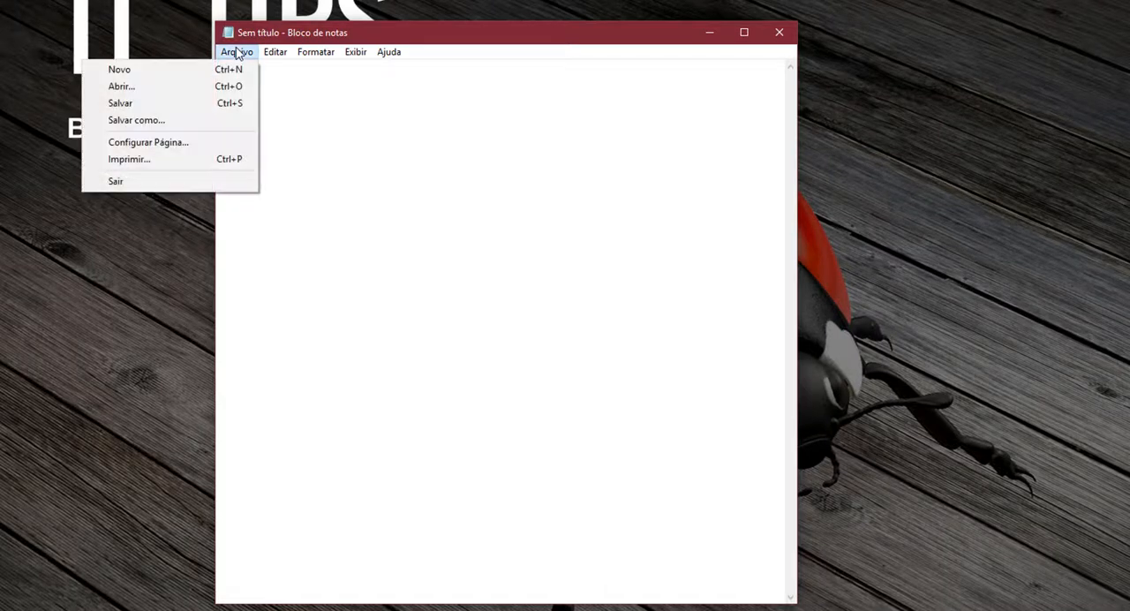
pyautogui.click(197, 87)
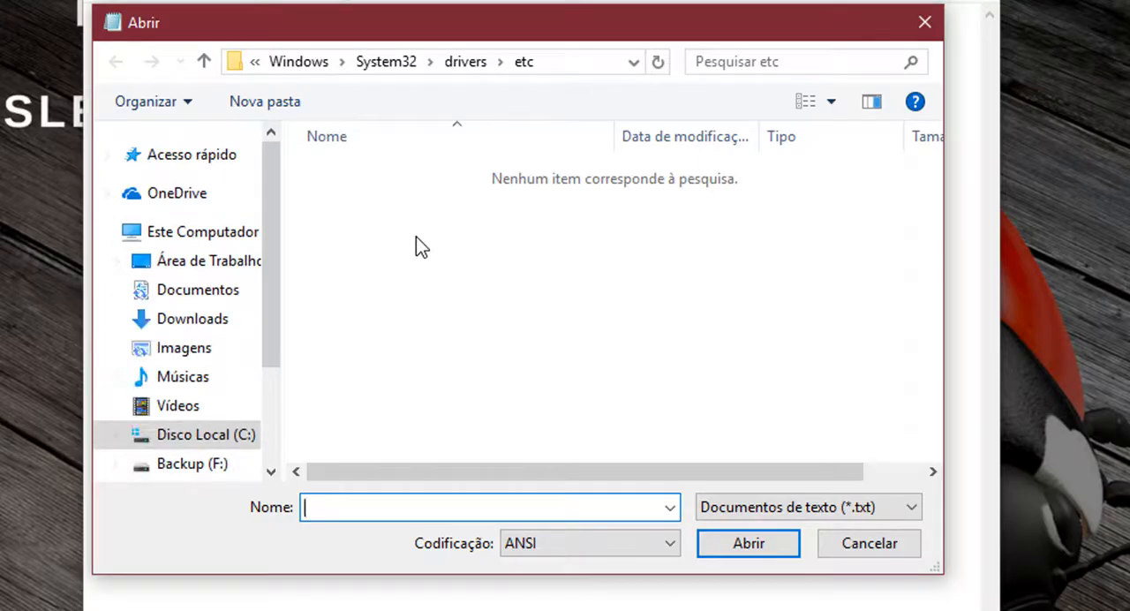
pyautogui.click(573, 62)
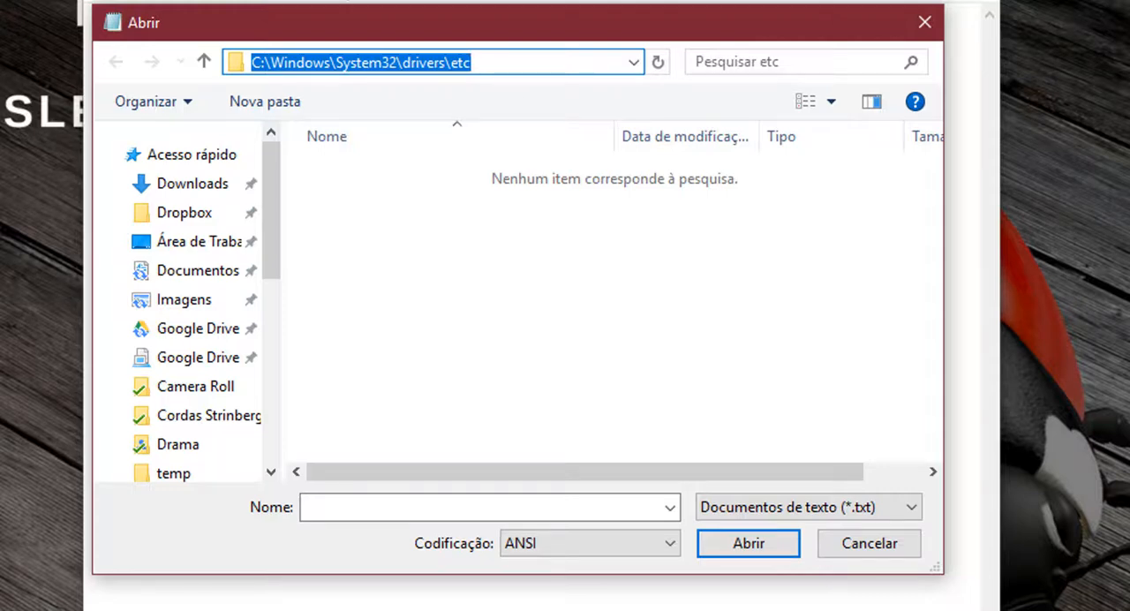
pyautogui.press('BackSpace')
pyautogui.write('c:')
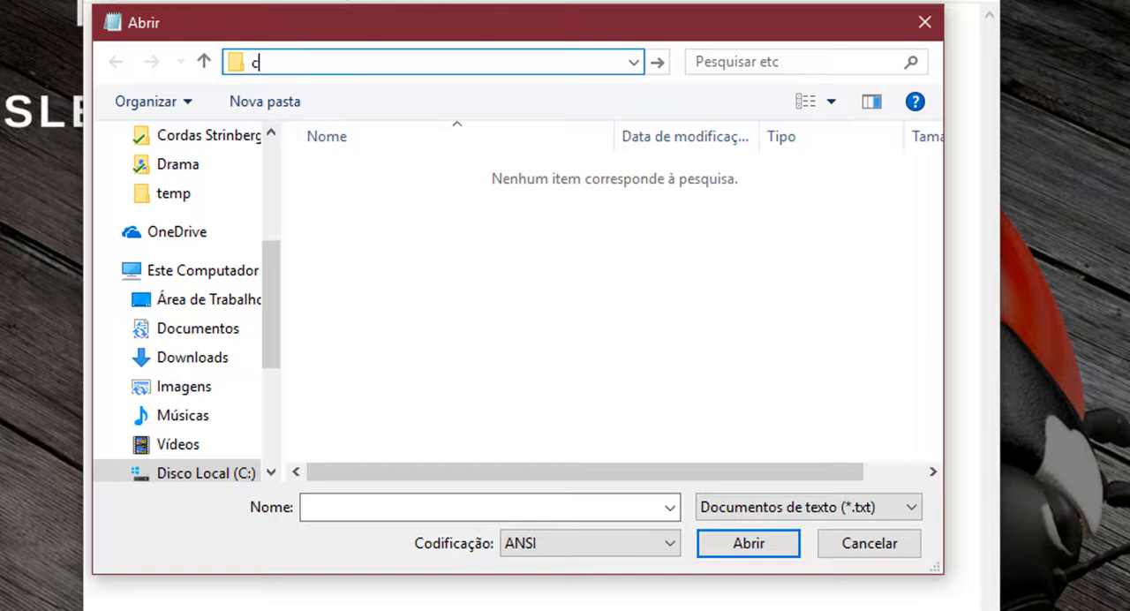
pyautogui.write('\\win')
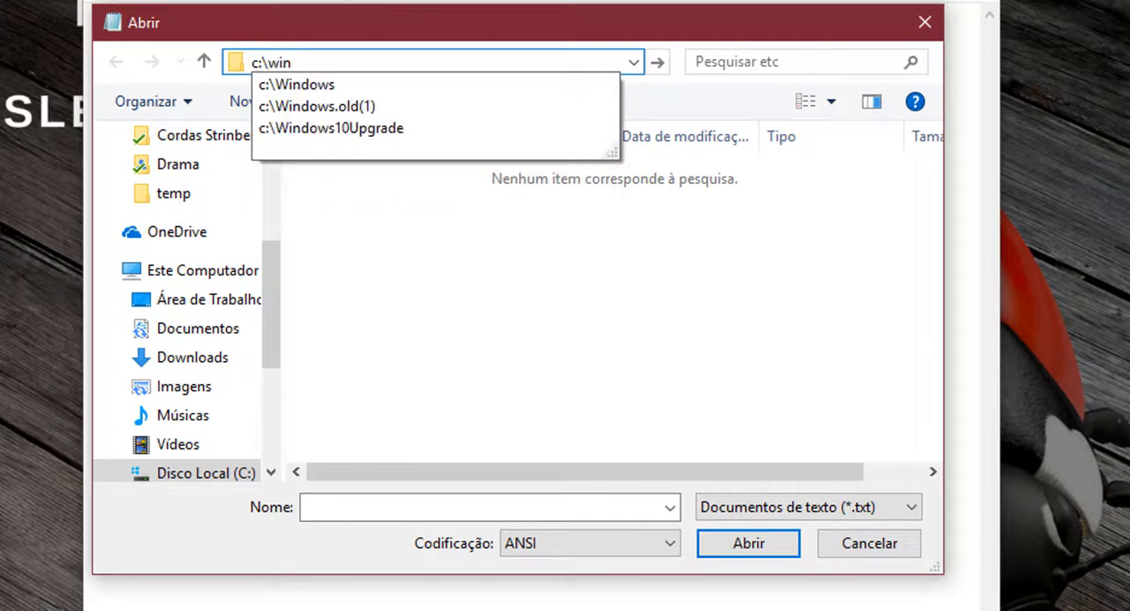
pyautogui.press('Down')
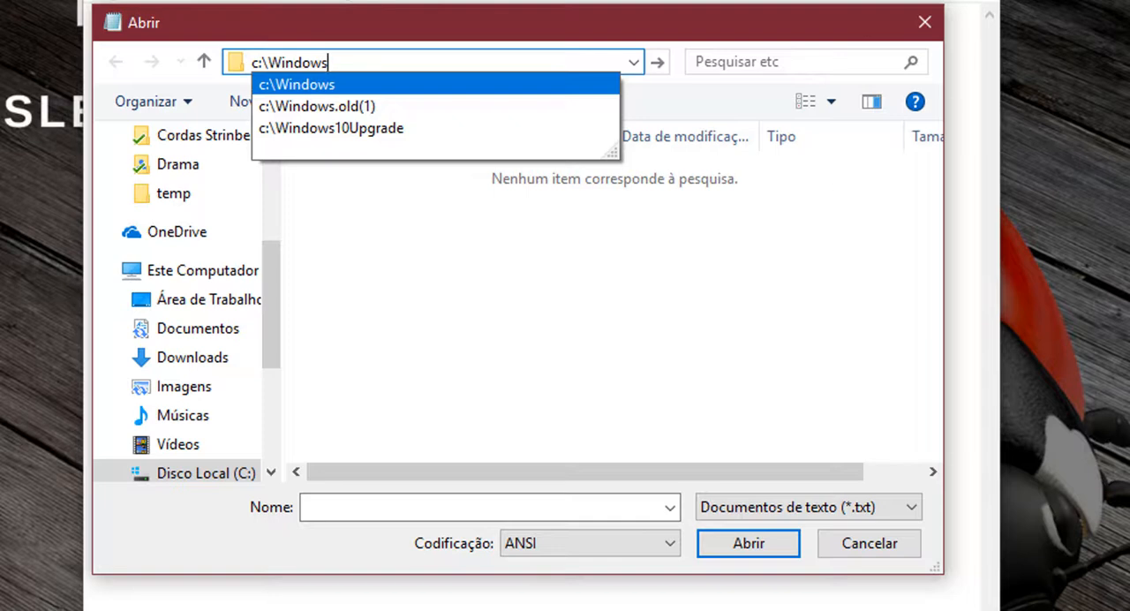
pyautogui.write('\\')
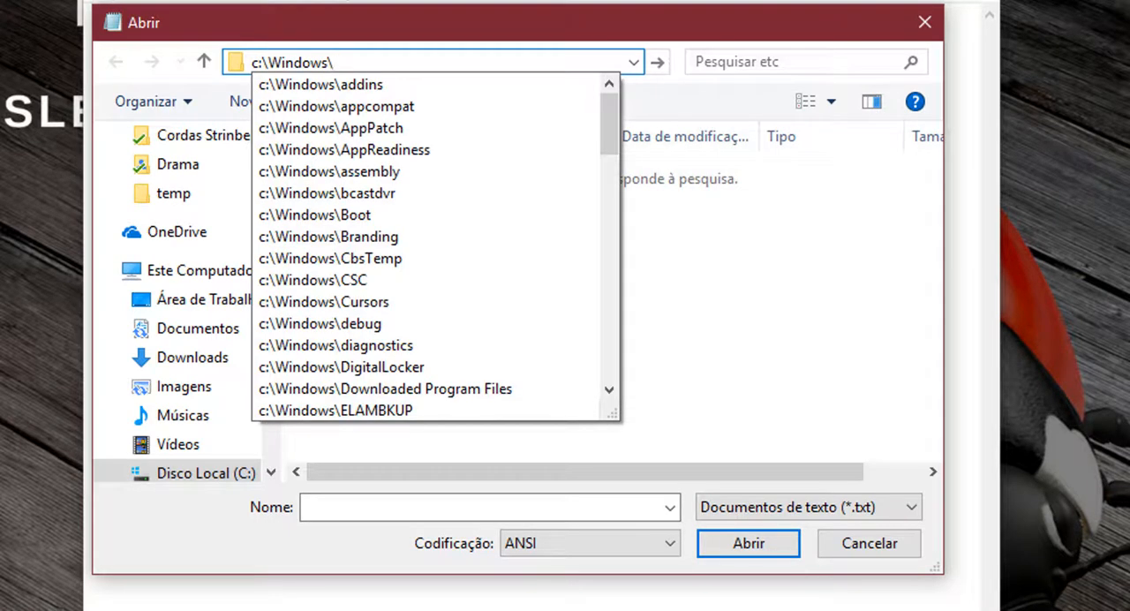
pyautogui.write('syst')
pyautogui.press('Down')
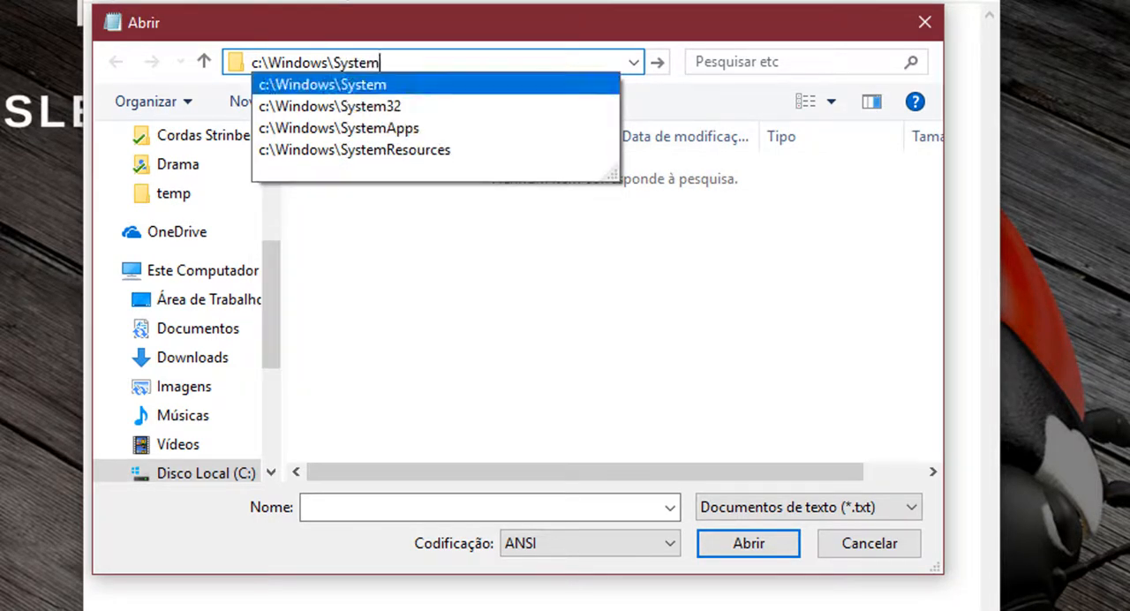
pyautogui.press('Down')
pyautogui.write('\\')
pyautogui.write('driv')
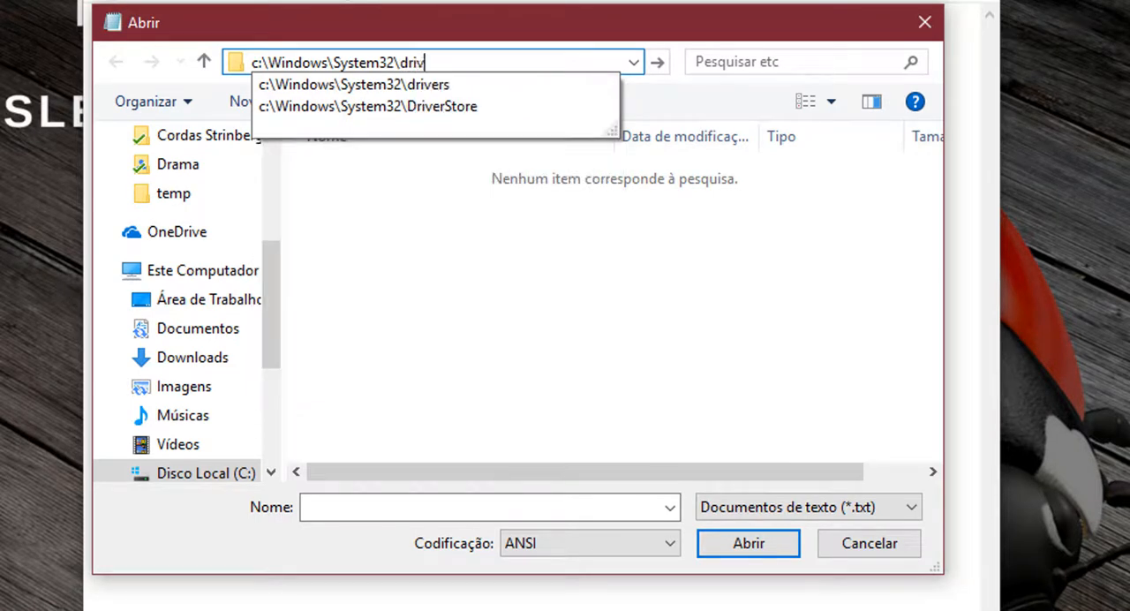
pyautogui.write('ers\\')
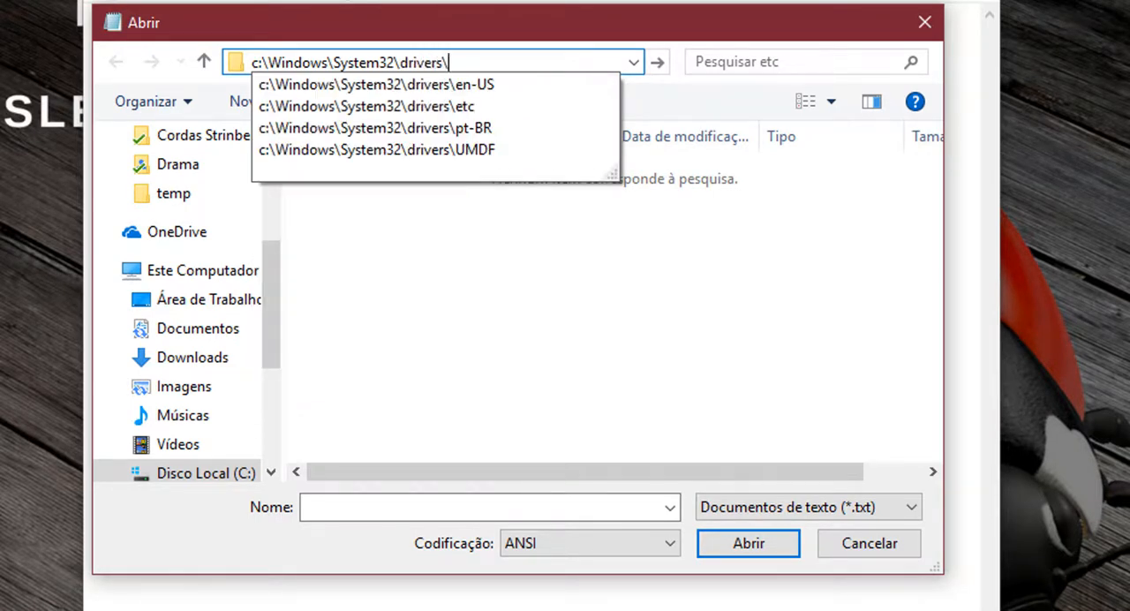
pyautogui.write('etc')
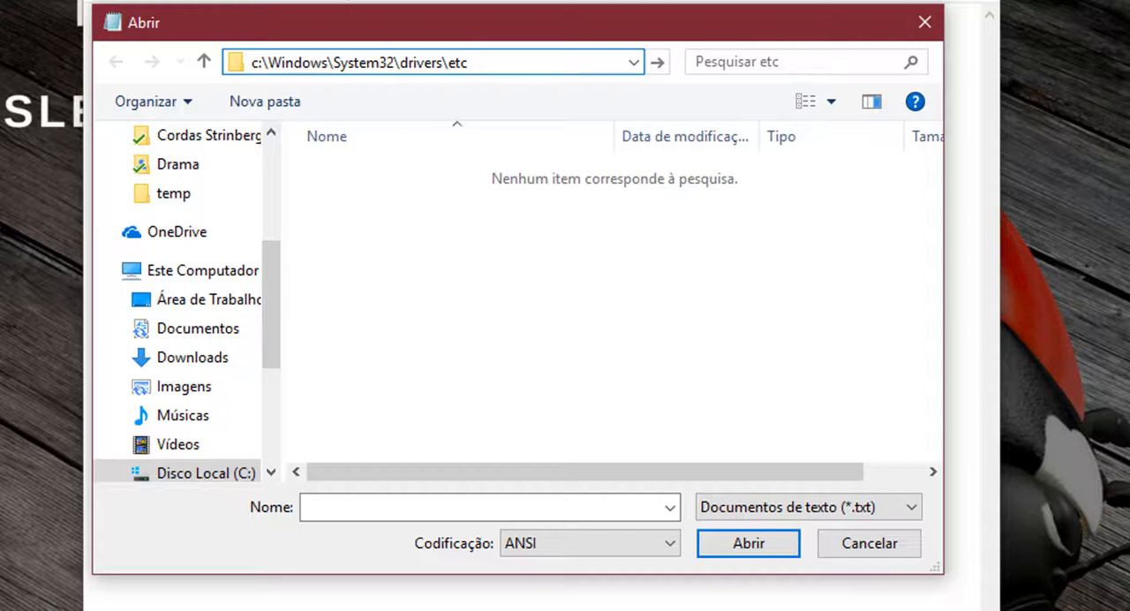
pyautogui.press('Return')
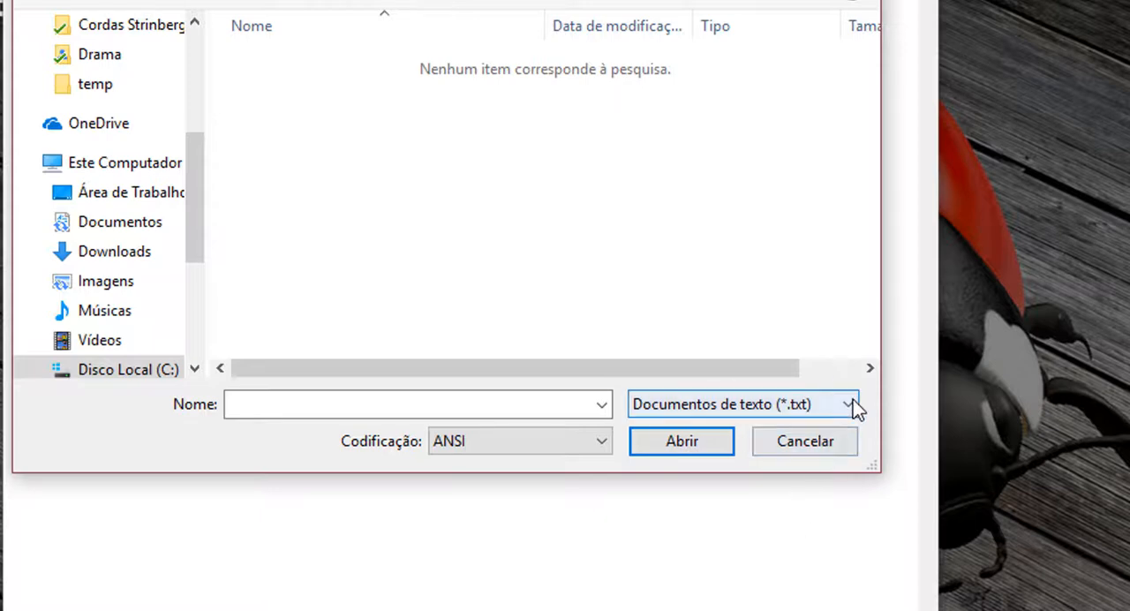
# Step: Set the file type filter to Todos os arquivos (*.*) and open the hosts file
pyautogui.click(851, 404)
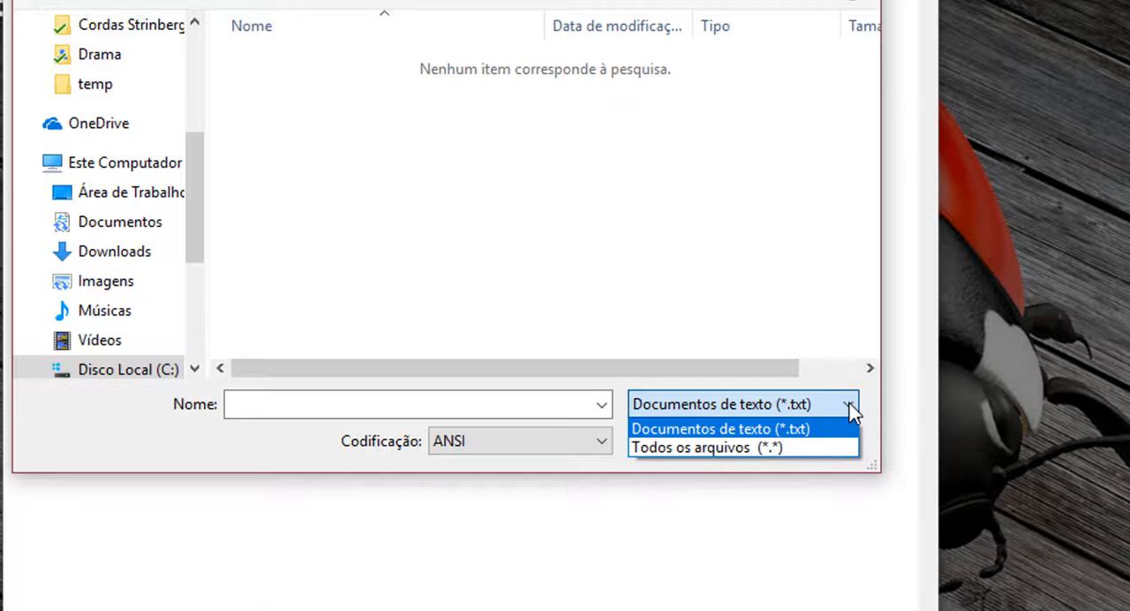
pyautogui.click(810, 449)
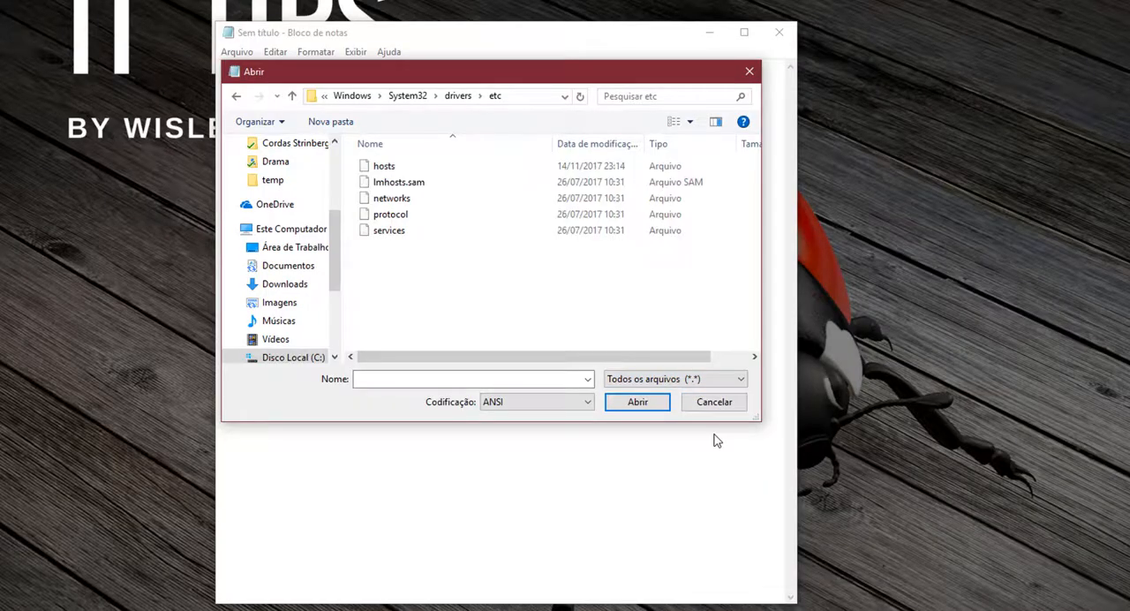
pyautogui.click(393, 170)
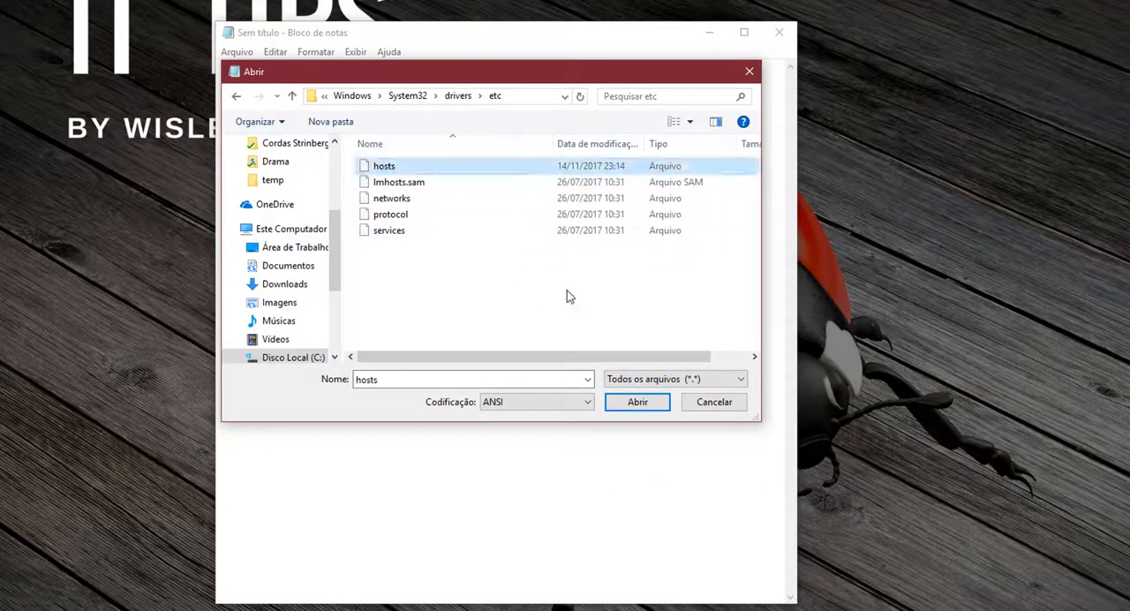
pyautogui.click(635, 411)
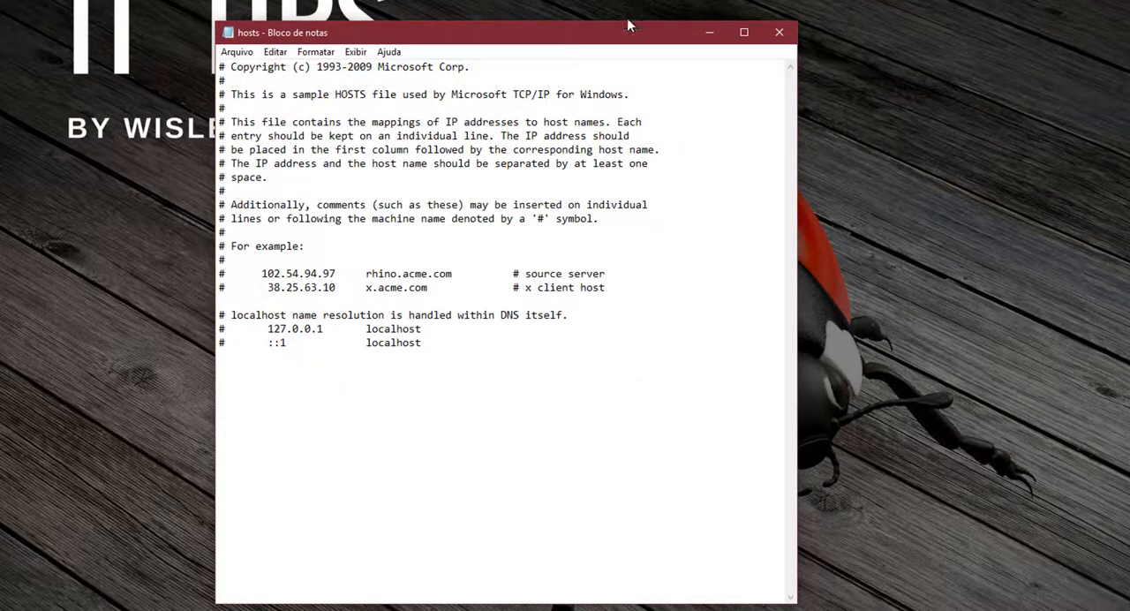
# Step: Copy the entire someonewhocares.org/hosts page and paste it below the last localhost line of the hosts file
pyautogui.moveTo(604, 37); pyautogui.dragTo(634, 34)
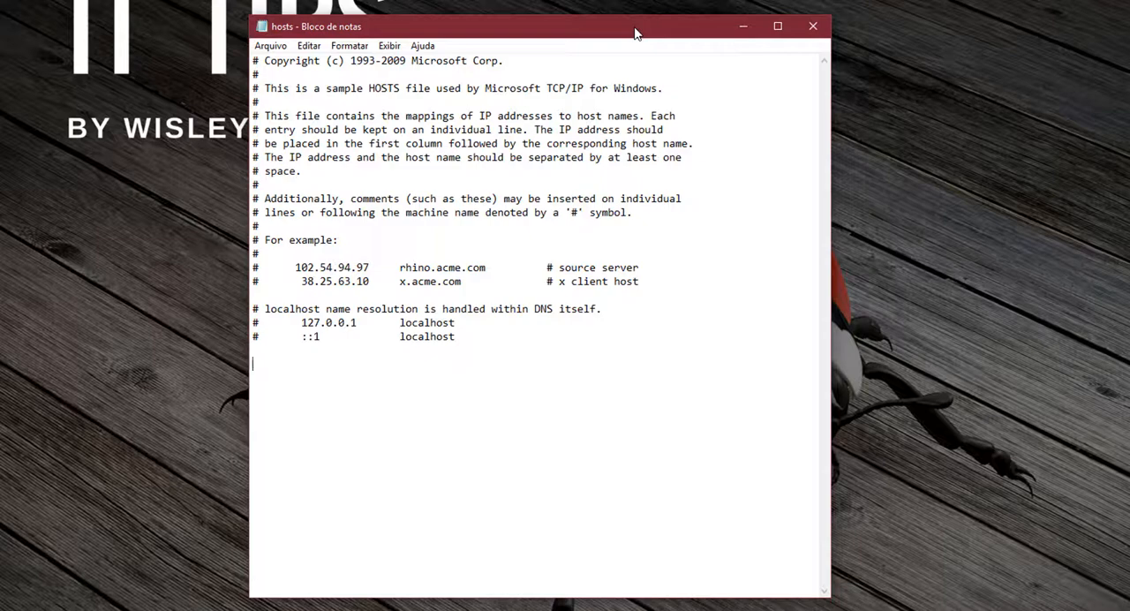
pyautogui.moveTo(634, 34); pyautogui.dragTo(863, 18)
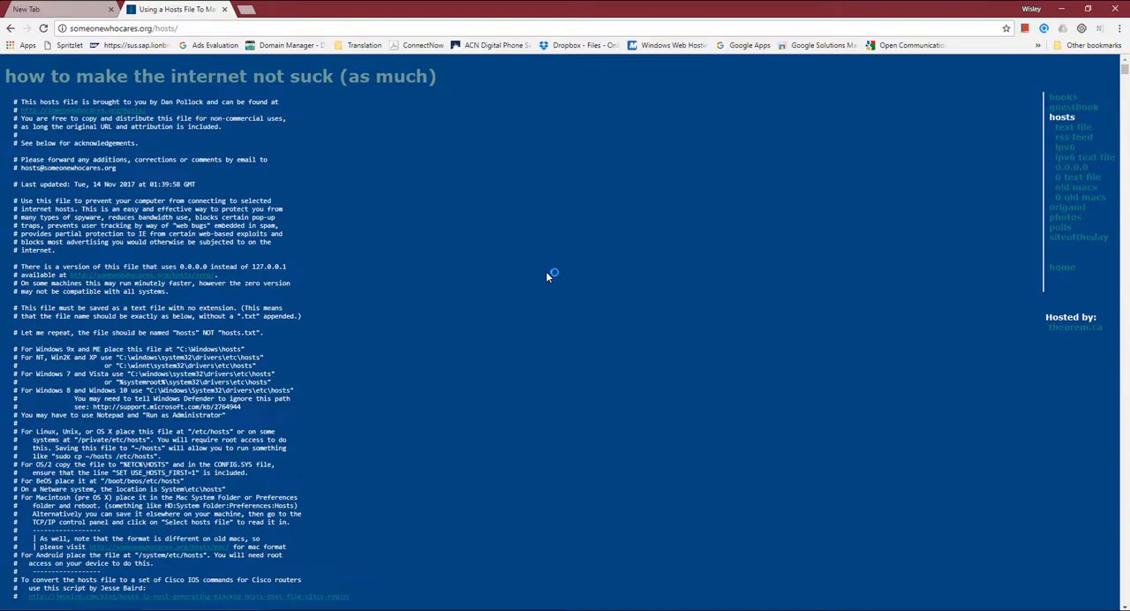
pyautogui.hotkey('ctrl', 'a')
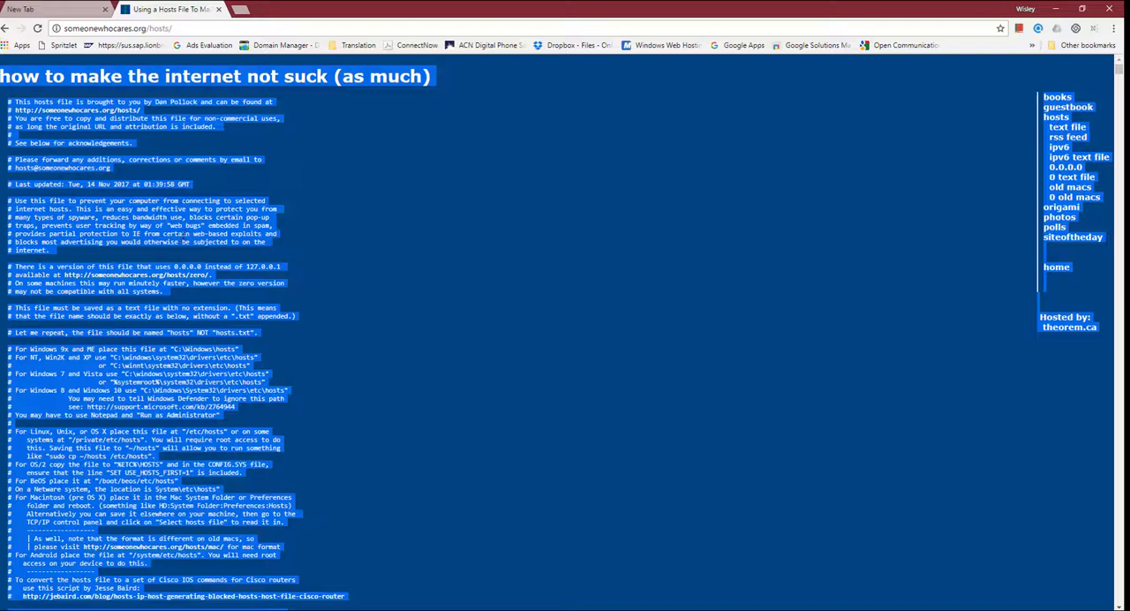
pyautogui.rightClick(188, 229)
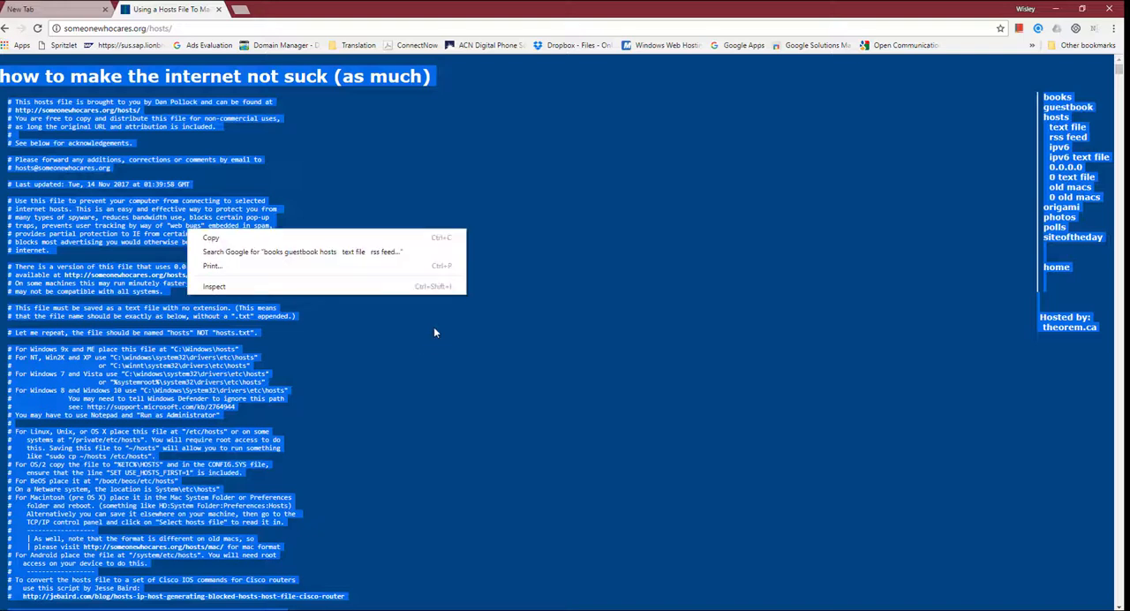
pyautogui.click(276, 242)
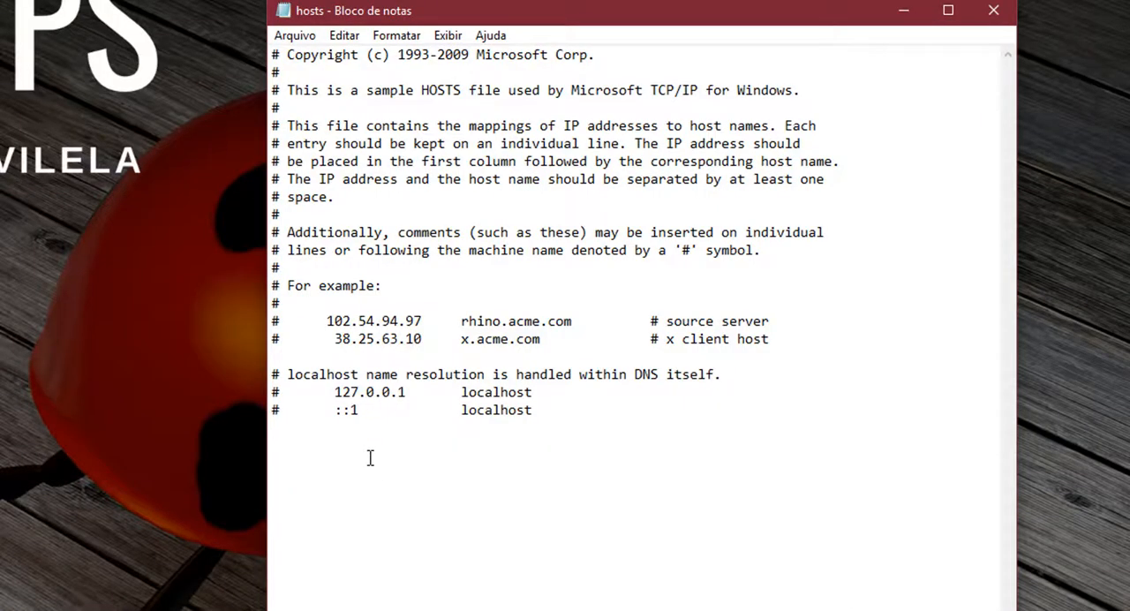
pyautogui.rightClick(369, 457)
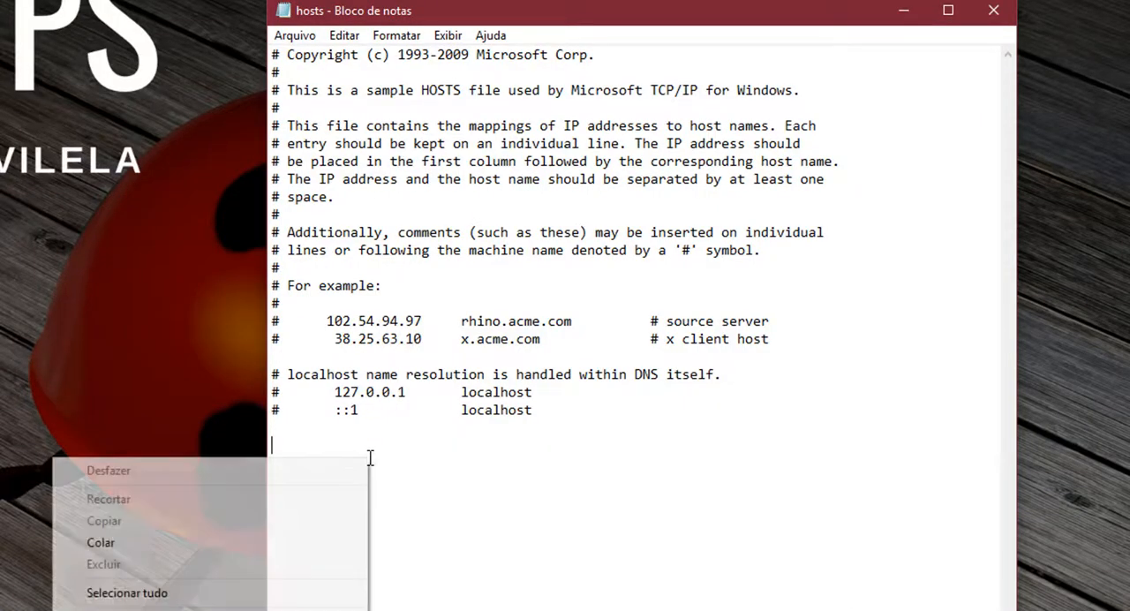
pyautogui.click(213, 541)
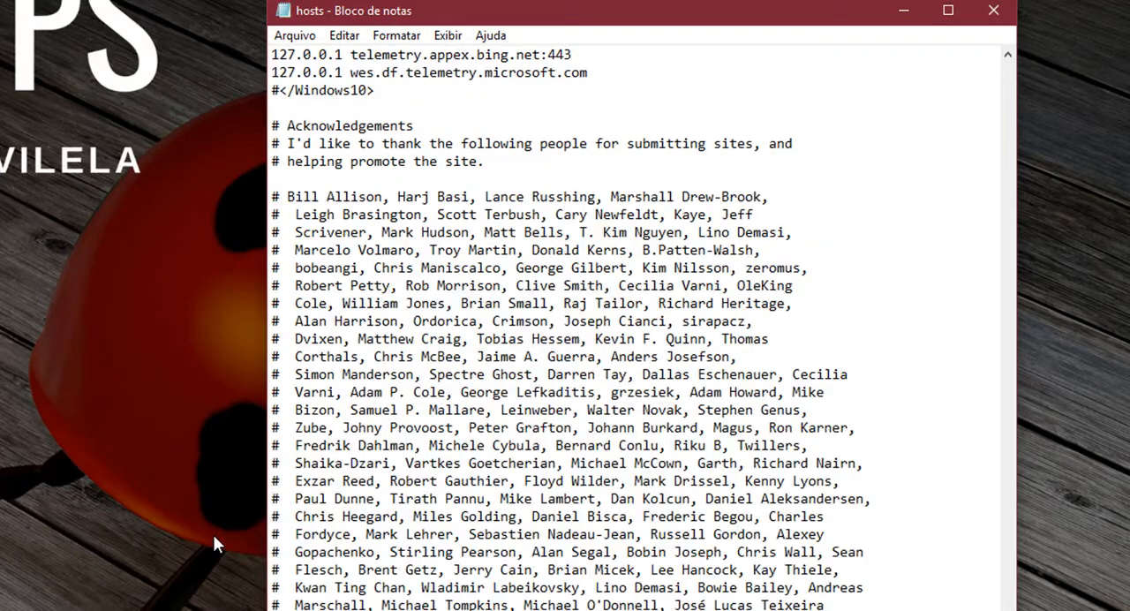
# Step: Delete the pasted website lines from "books" through "how to make the internet not suck (as much)" in the hosts file
pyautogui.hotkey('ctrl', 'Home')
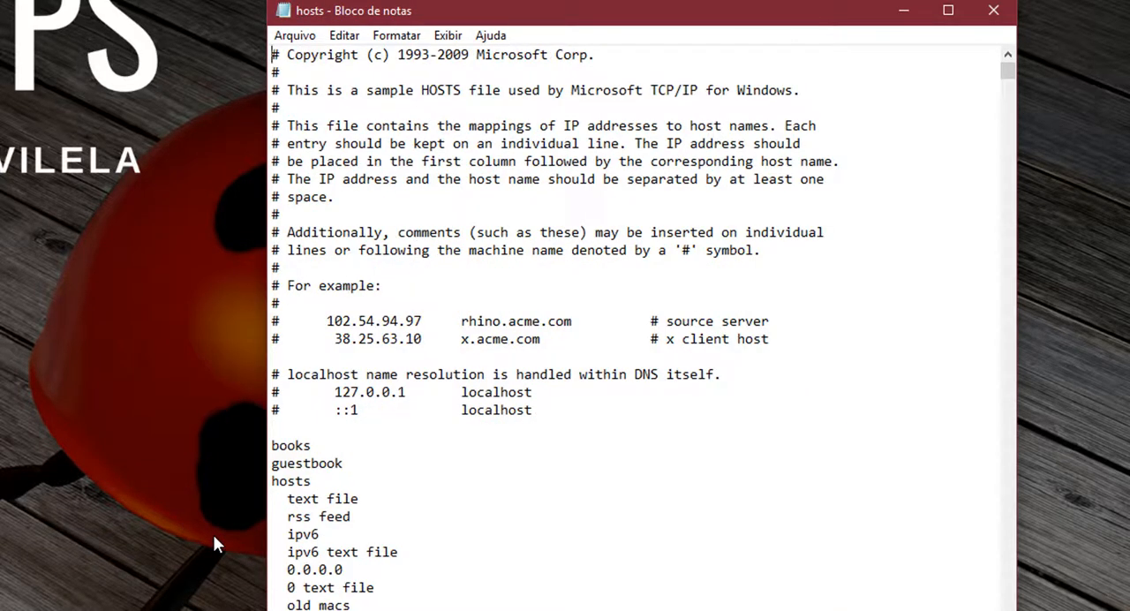
pyautogui.scroll(-2, 439, 530)
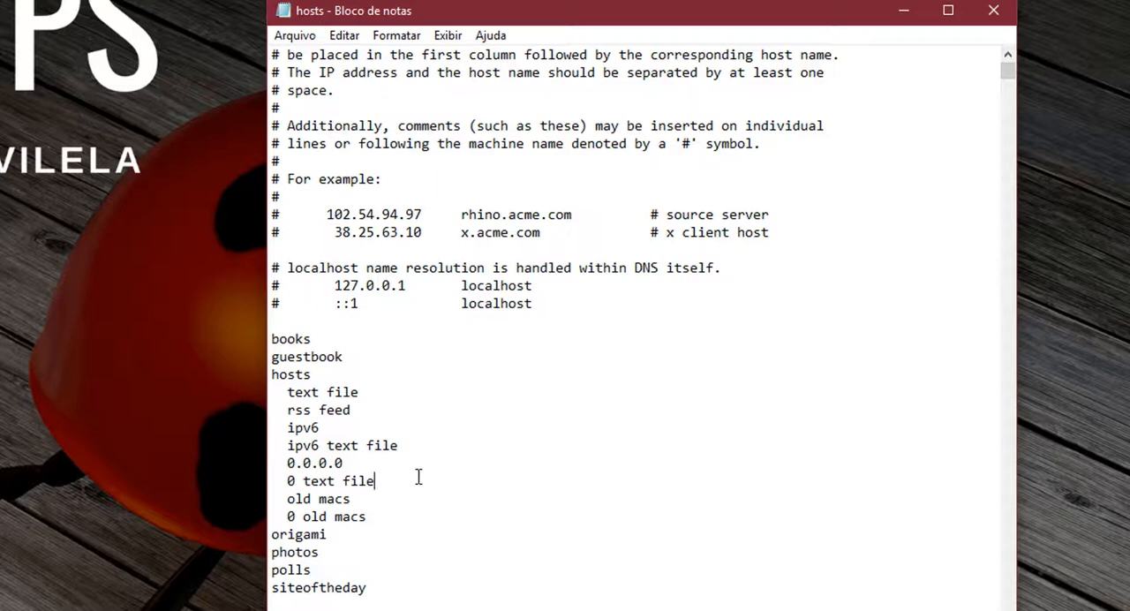
pyautogui.click(282, 340)
pyautogui.press('Home')
pyautogui.hotkey('shift', 'Down')
pyautogui.hotkey('shift', 'Down')
pyautogui.hotkey('shift', 'Down')
pyautogui.hotkey('shift', 'Down')
pyautogui.hotkey('shift', 'Down')
pyautogui.hotkey('shift', 'Down')
pyautogui.hotkey('shift', 'Down')
pyautogui.hotkey('shift', 'Down')
pyautogui.hotkey('shift', 'Down')
pyautogui.hotkey('shift', 'Down')
pyautogui.hotkey('shift', 'Down')
pyautogui.hotkey('shift', 'Down')
pyautogui.hotkey('shift', 'Down')
pyautogui.hotkey('shift', 'Down')
pyautogui.hotkey('shift', 'Down')
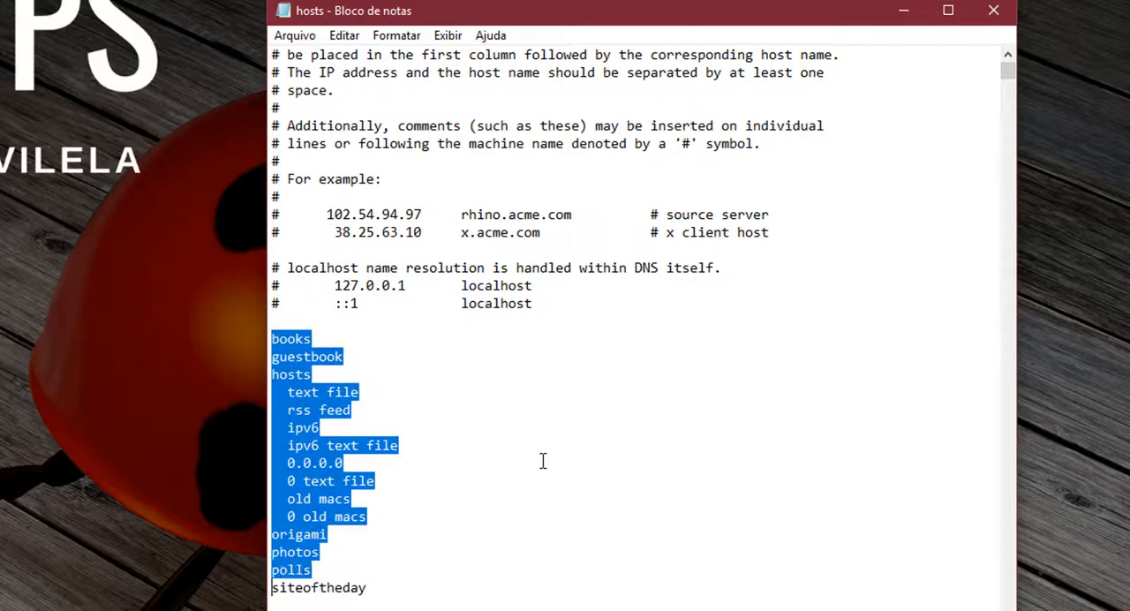
pyautogui.hotkey('shift', 'Down')
pyautogui.hotkey('shift', 'Down')
pyautogui.hotkey('shift', 'Down')
pyautogui.hotkey('shift', 'Down')
pyautogui.hotkey('shift', 'Down')
pyautogui.hotkey('shift', 'Down')
pyautogui.hotkey('shift', 'Down')
pyautogui.hotkey('shift', 'Down')
pyautogui.hotkey('shift', 'Down')
pyautogui.hotkey('shift', 'Down')
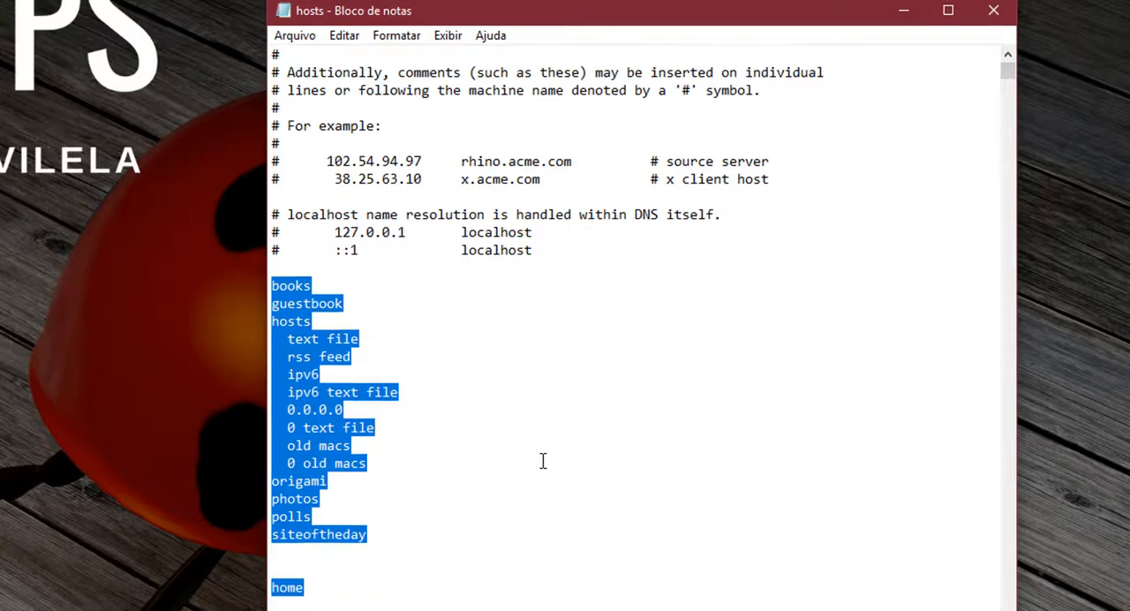
pyautogui.hotkey('shift', 'Down')
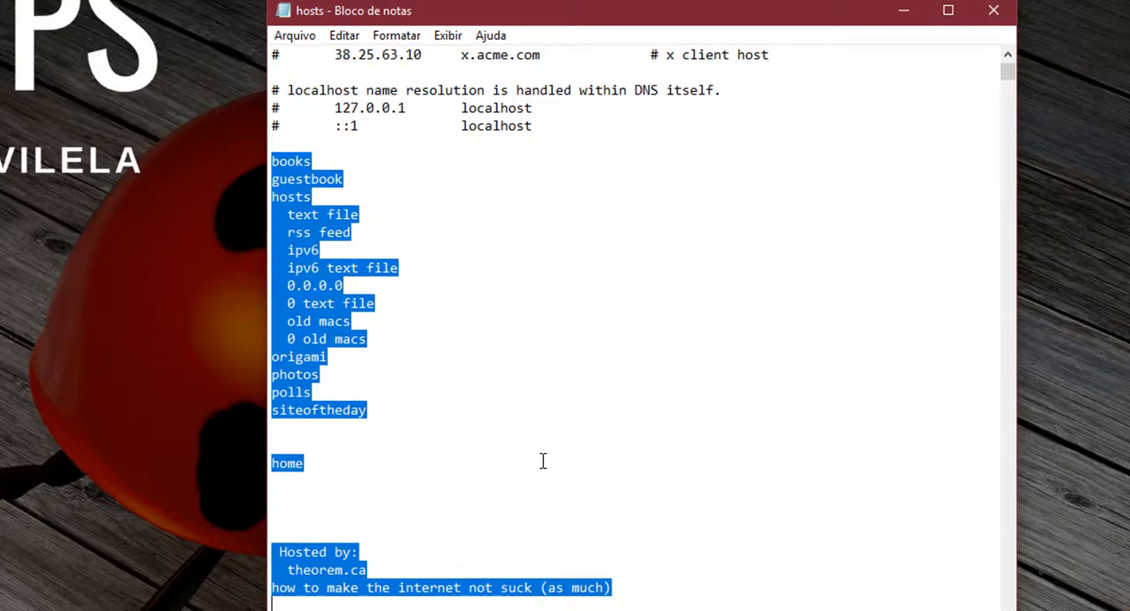
pyautogui.press('Delete')
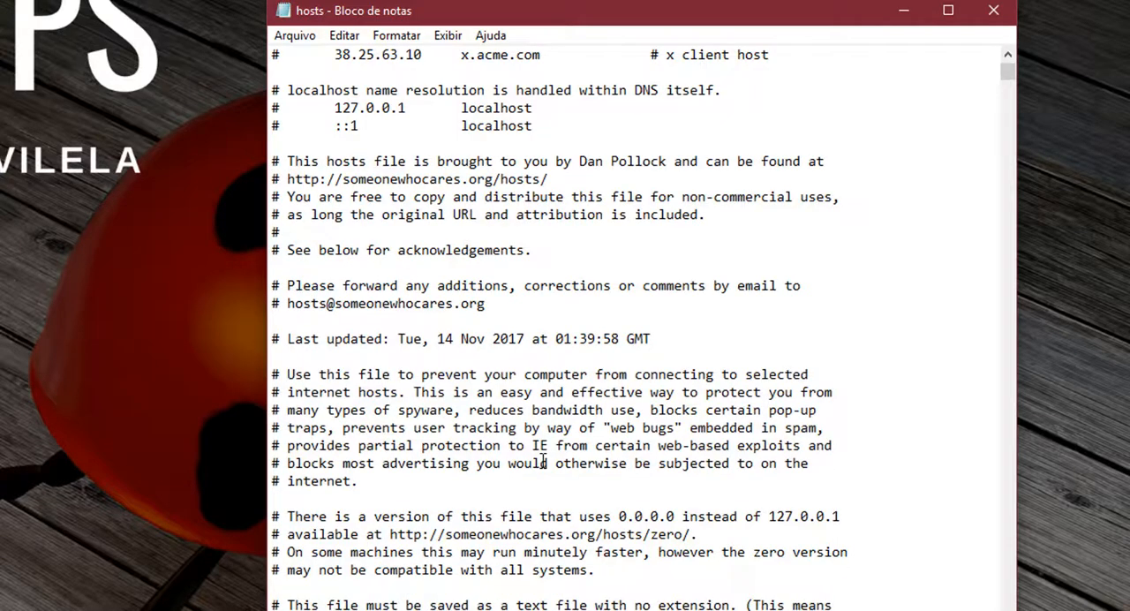
# Step: Look through the pasted instructions and the 127.0.0.1 entries under the localhost and shock-sites sections
pyautogui.scroll(-10, 441, 374)
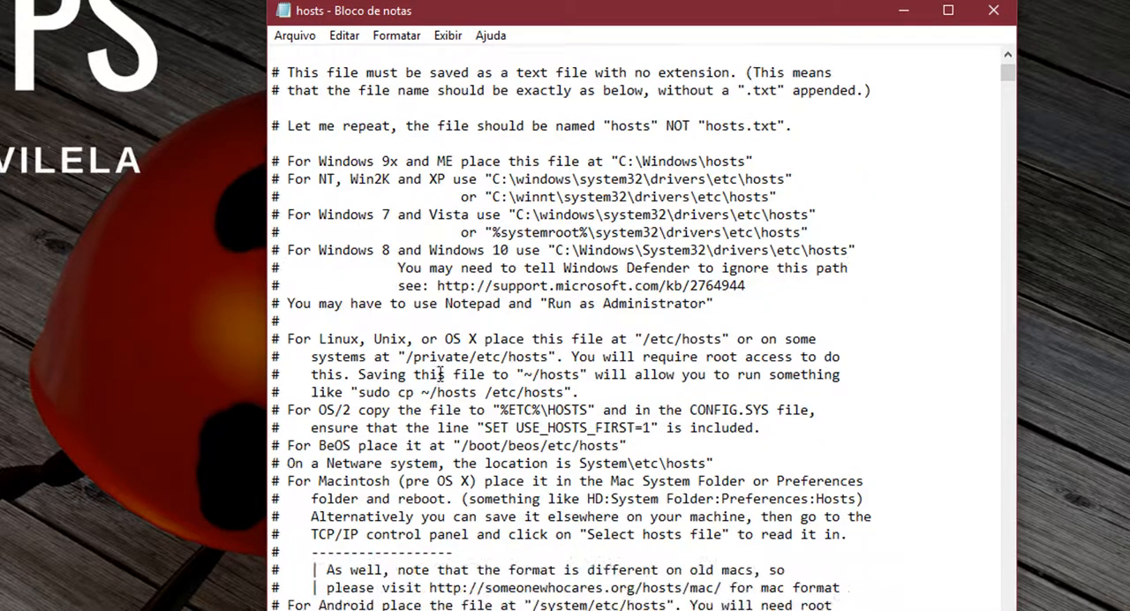
pyautogui.scroll(-9, 440, 374)
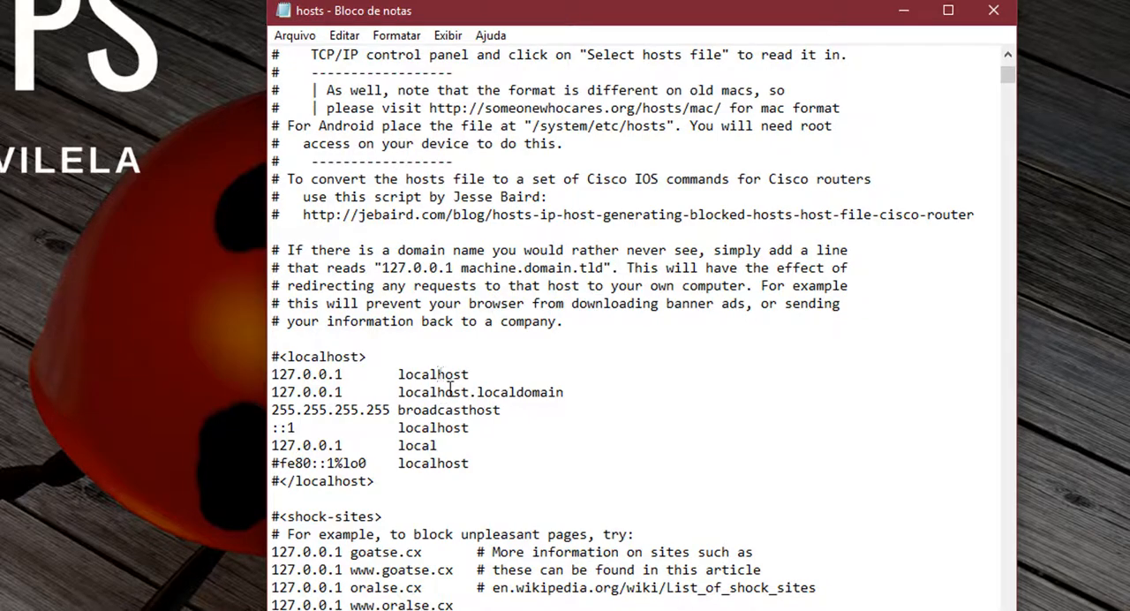
pyautogui.scroll(-18, 450, 389)
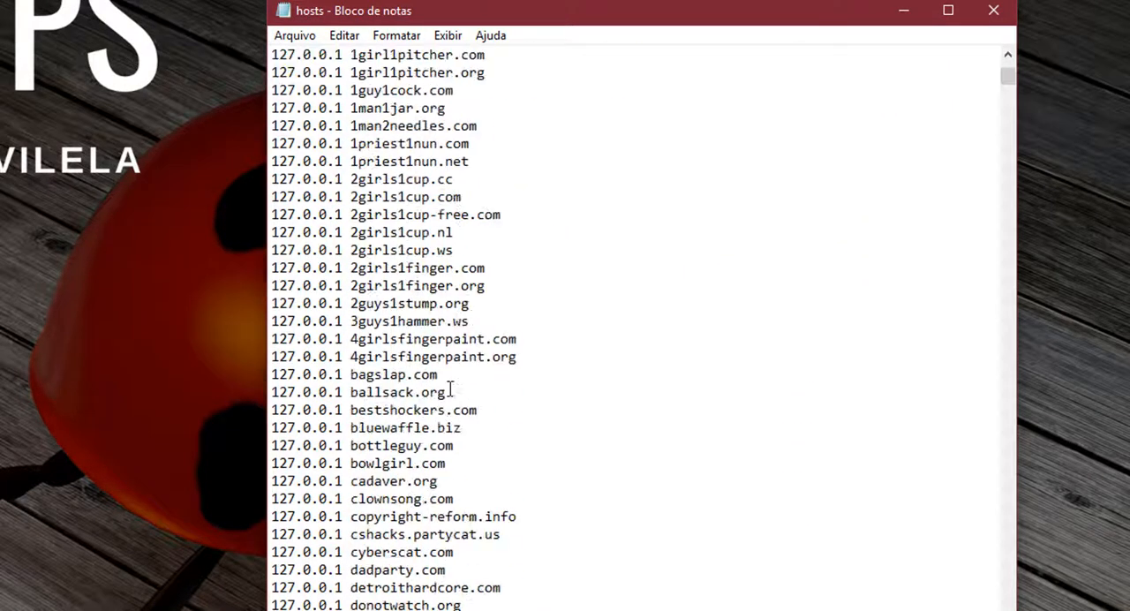
pyautogui.click(301, 37)
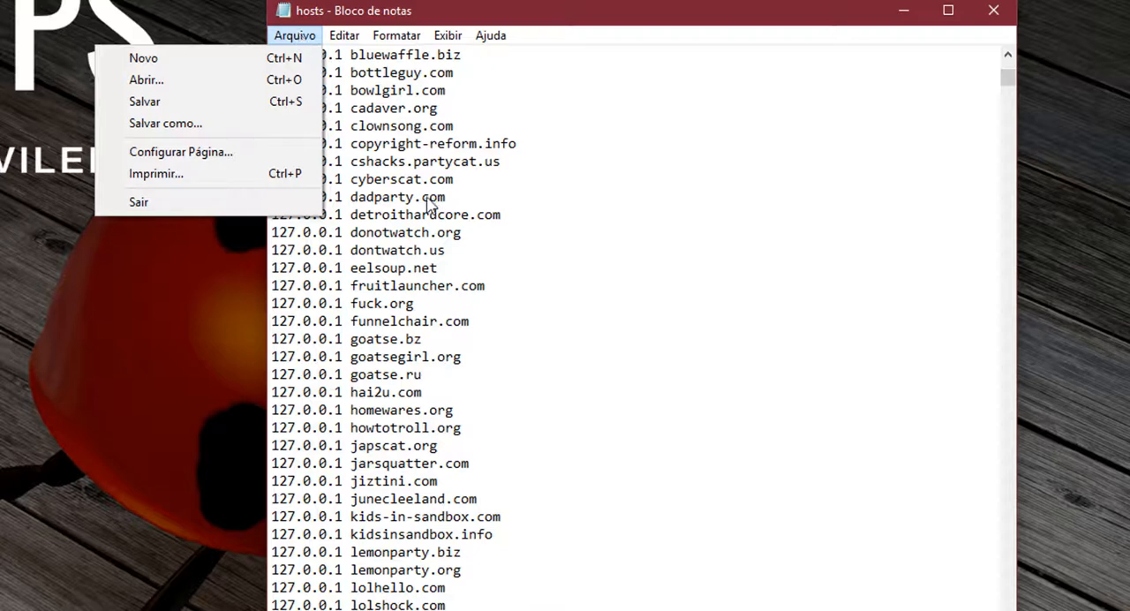
pyautogui.click(559, 254)
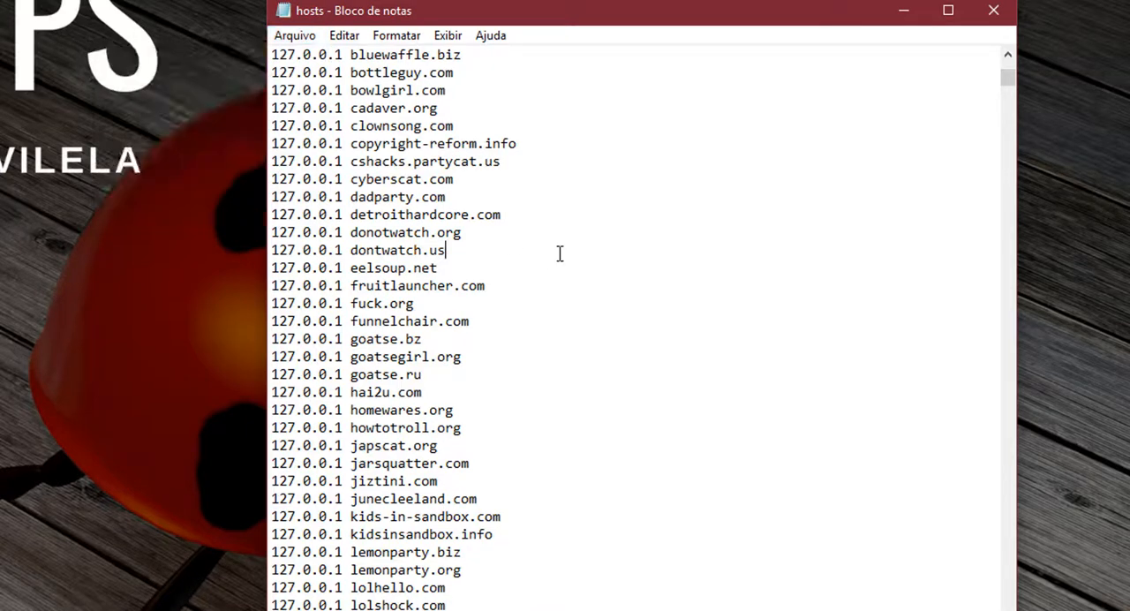
# Step: Add a # comment line with the list author's name above the pasted host list, set off by blank lines
pyautogui.hotkey('ctrl', 'Home')
pyautogui.scroll(-5, 560, 254)
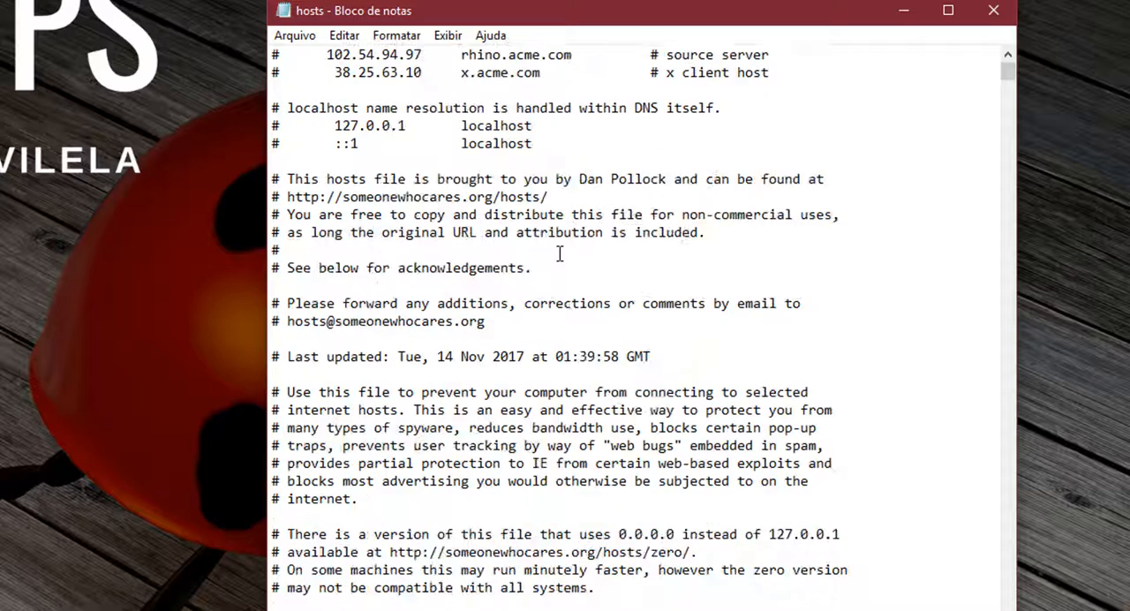
pyautogui.scroll(5, 560, 255)
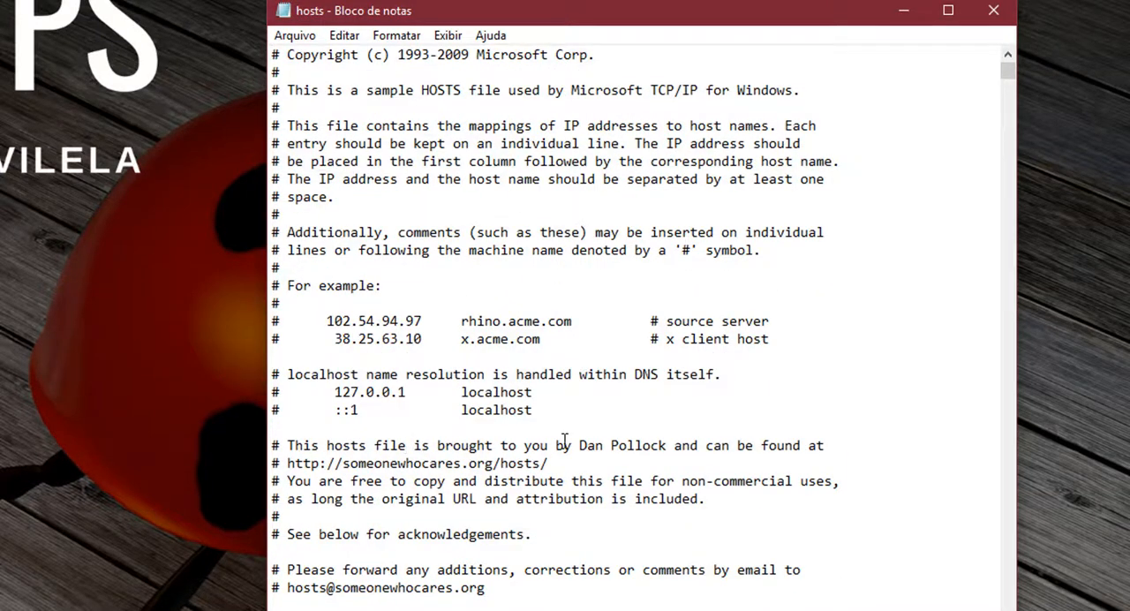
pyautogui.press('Return')
pyautogui.press('Return')
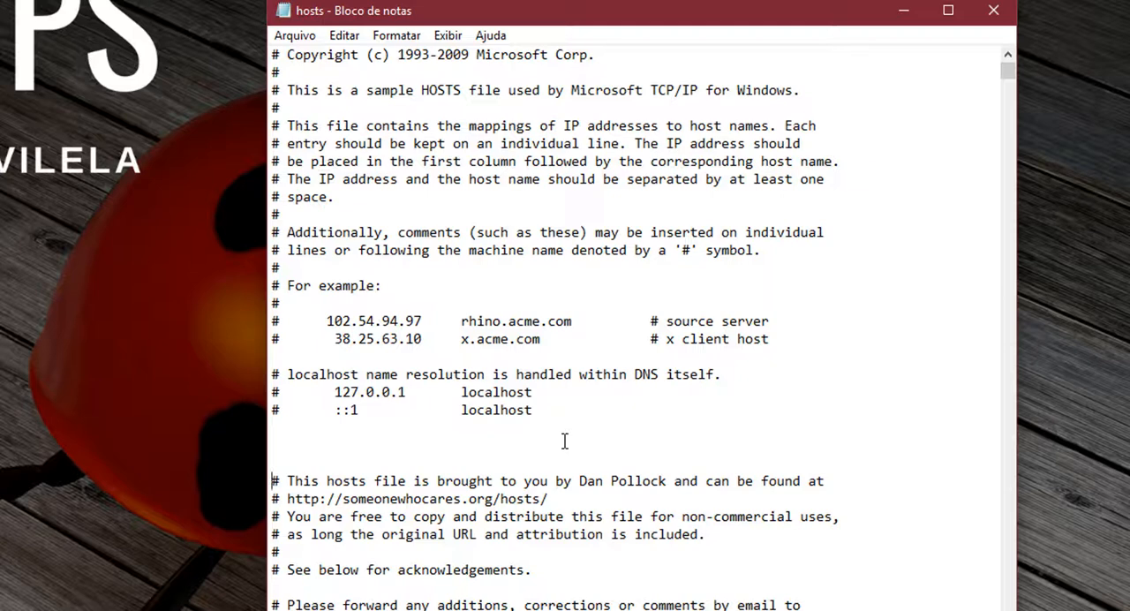
pyautogui.press('Up')
pyautogui.write('# DAN Pollock')
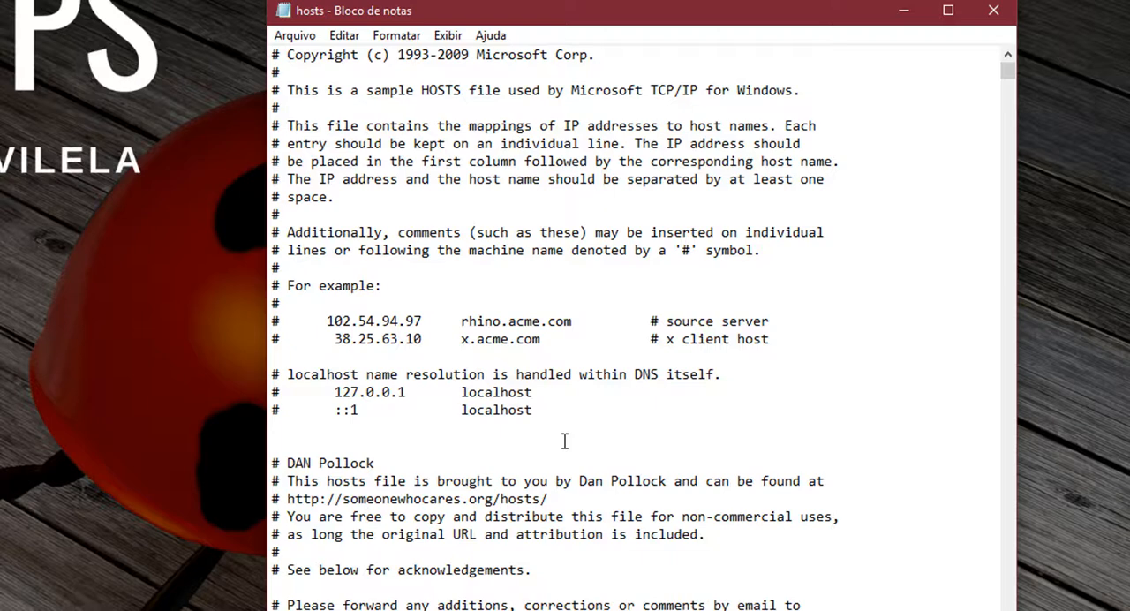
pyautogui.press('Return')
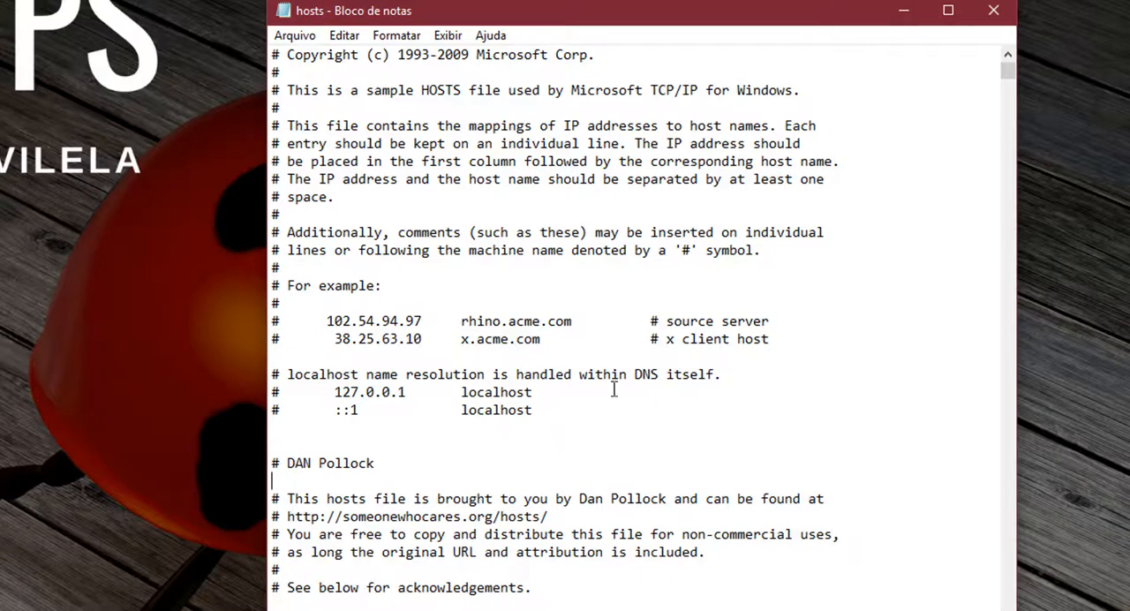
pyautogui.click(300, 36)
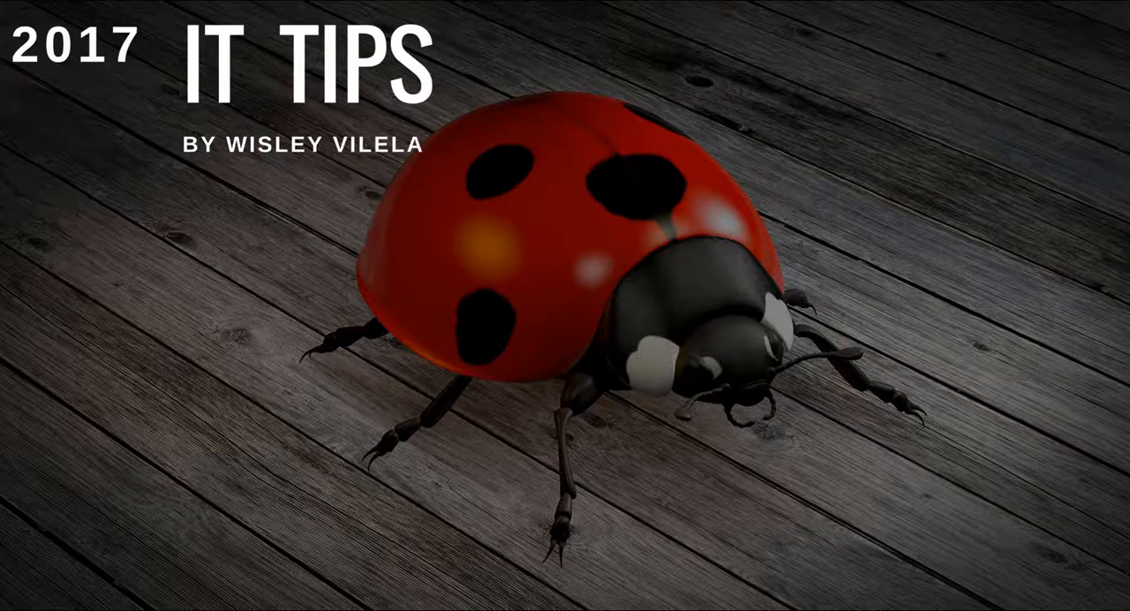
pyautogui.press('super+s')
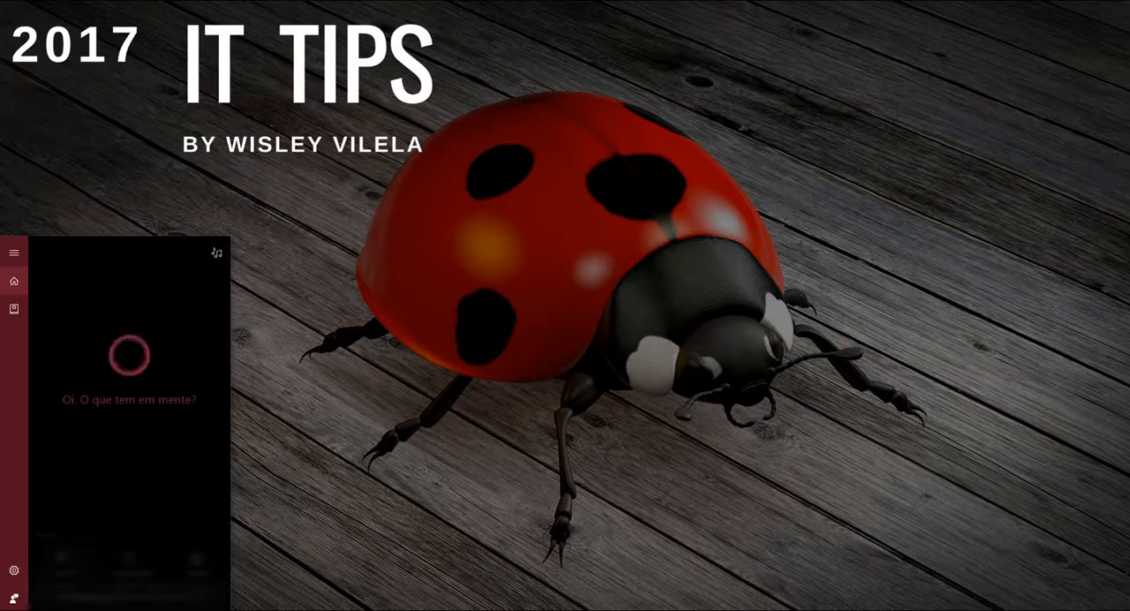
pyautogui.press('Escape')
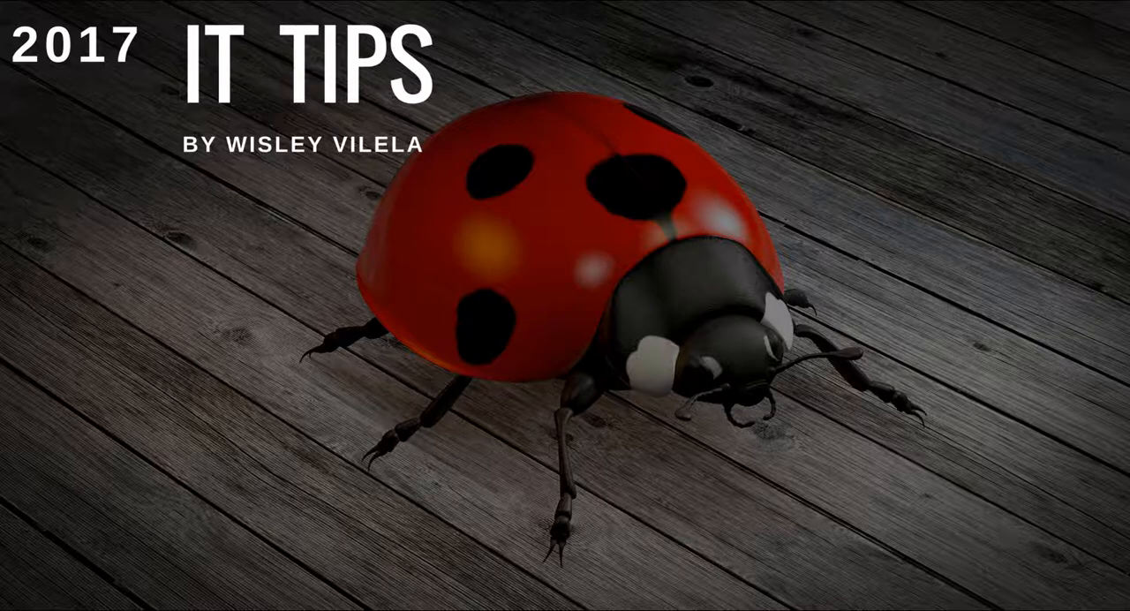
pyautogui.press('super+r')
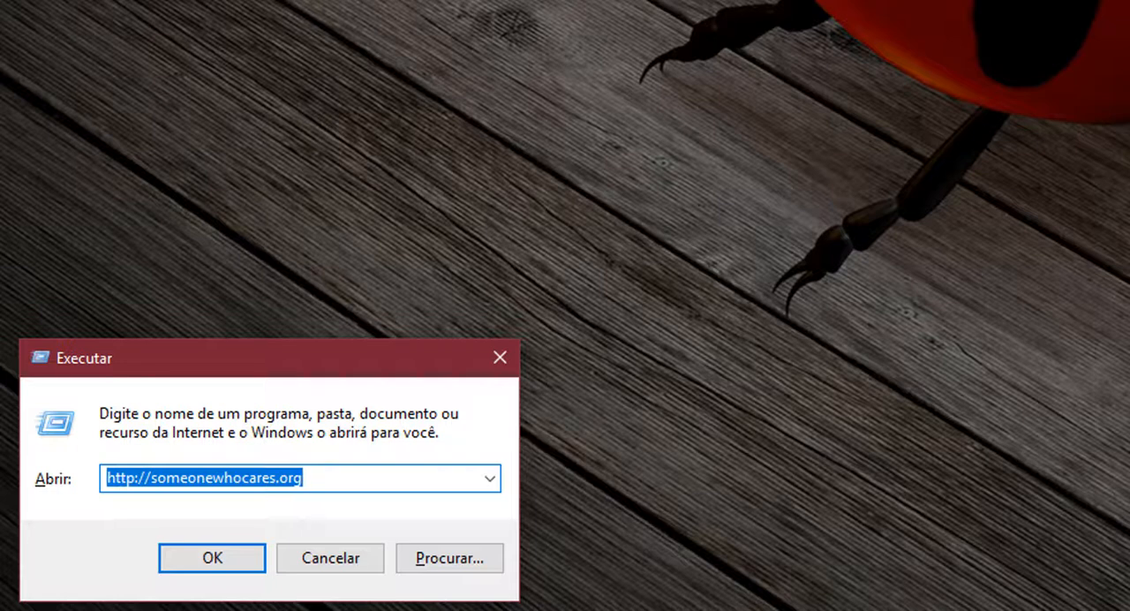
pyautogui.press('Right')
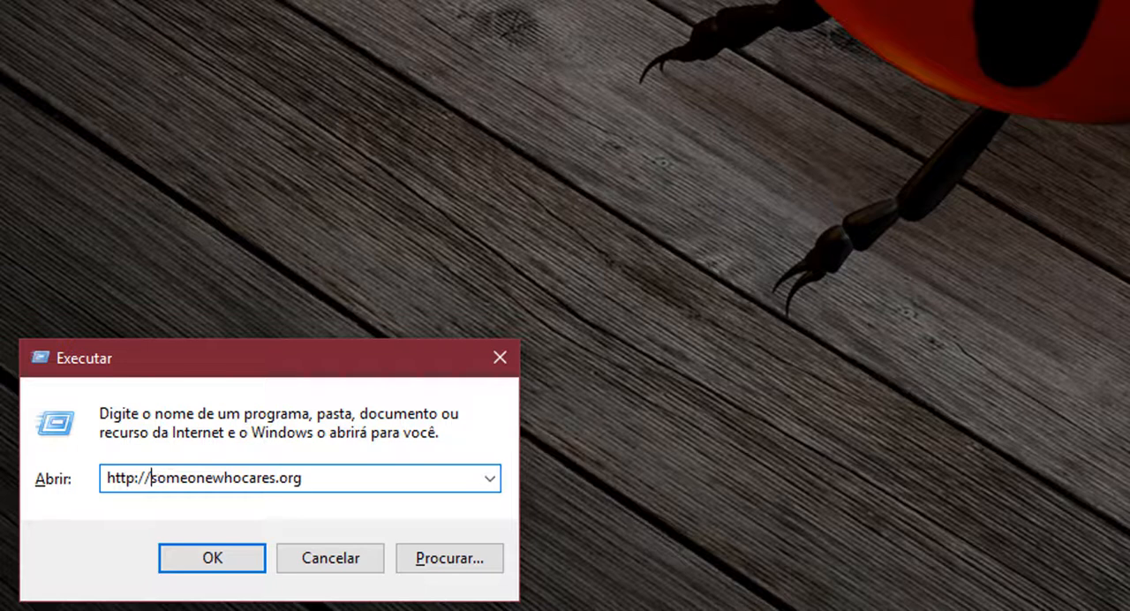
pyautogui.moveTo(150, 478); pyautogui.dragTo(302, 478)
pyautogui.press('BackSpace')
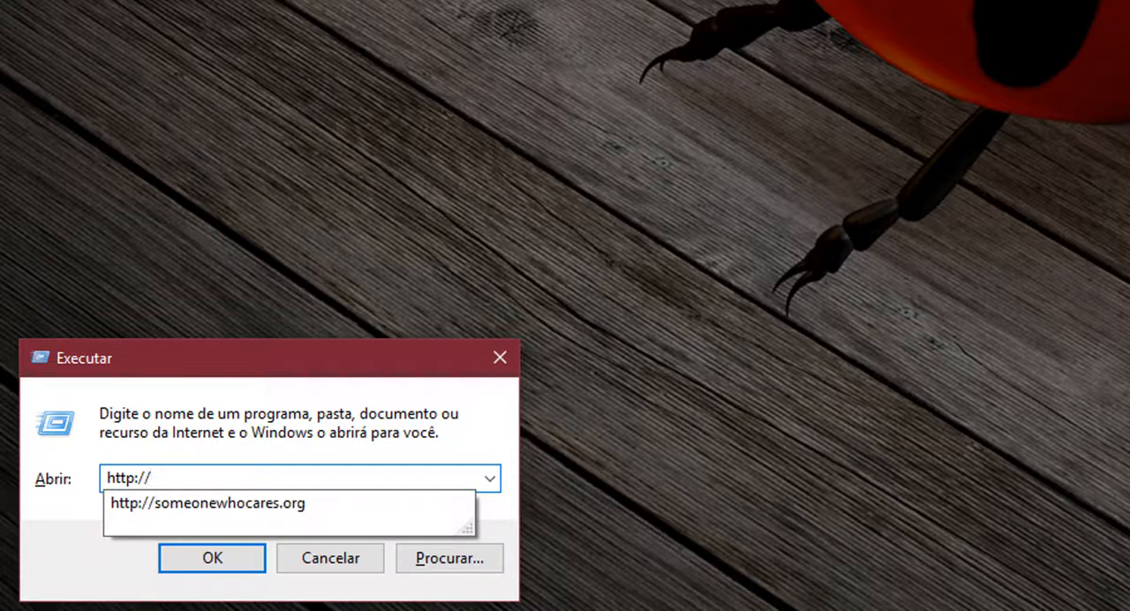
pyautogui.write('ww')
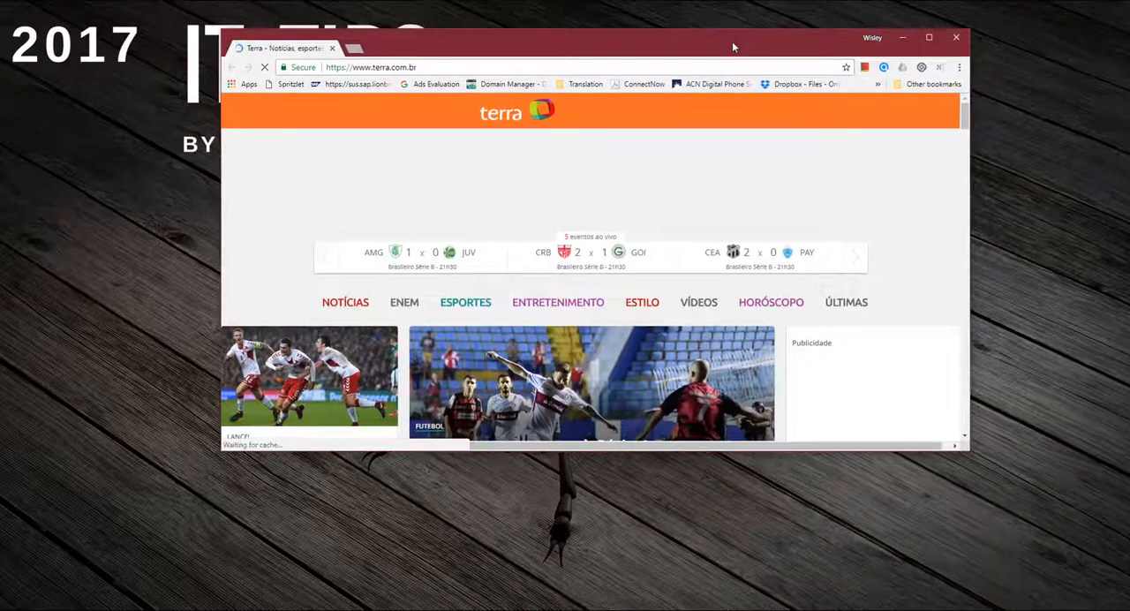
pyautogui.doubleClick(788, 51)
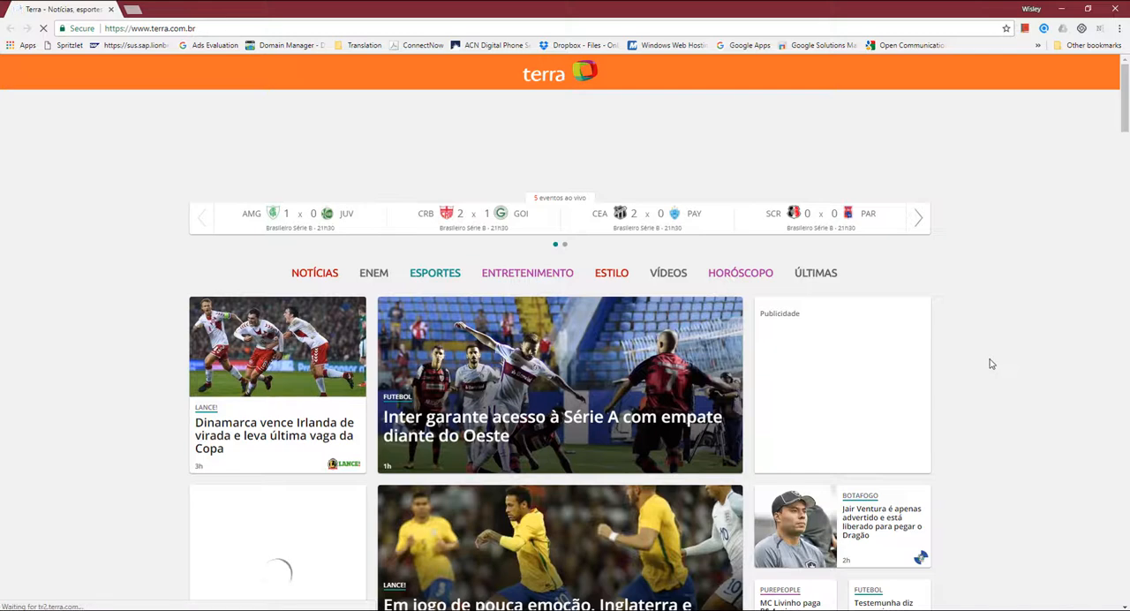
# Step: Examine the Publicidade spaces down the Terra home page to check whether ads are blocked
pyautogui.scroll(-3, 990, 364)
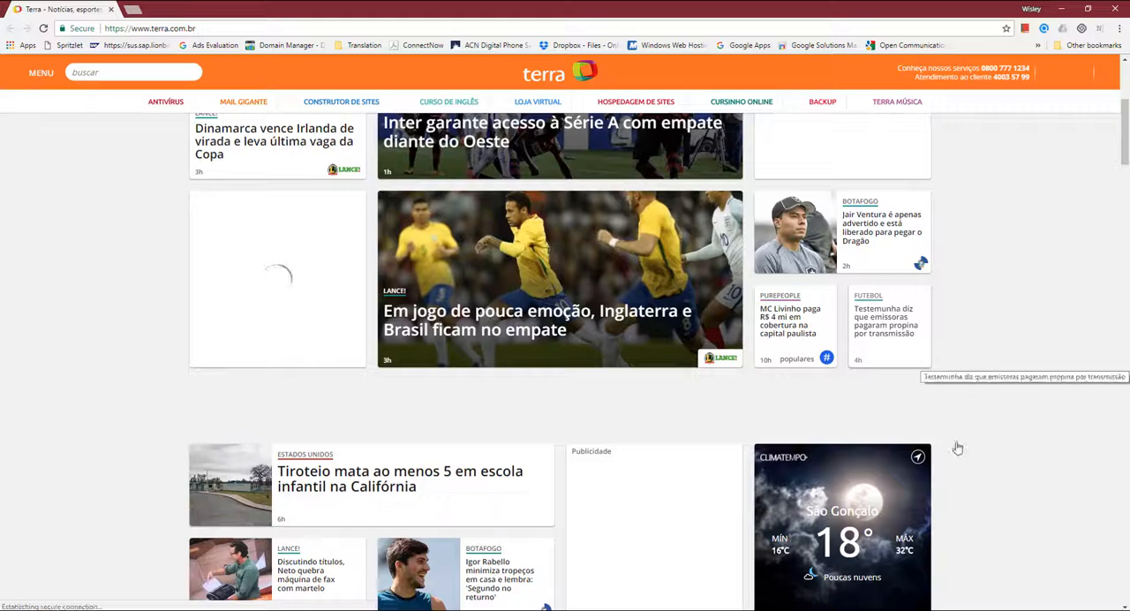
pyautogui.scroll(-6, 958, 448)
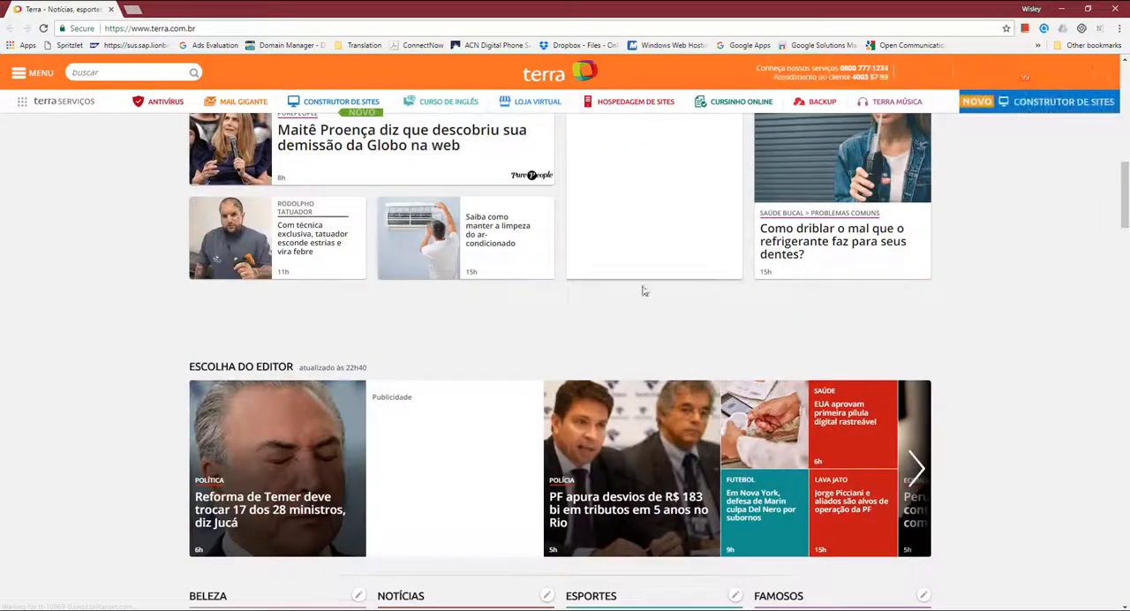
pyautogui.scroll(-1, 1053, 437)
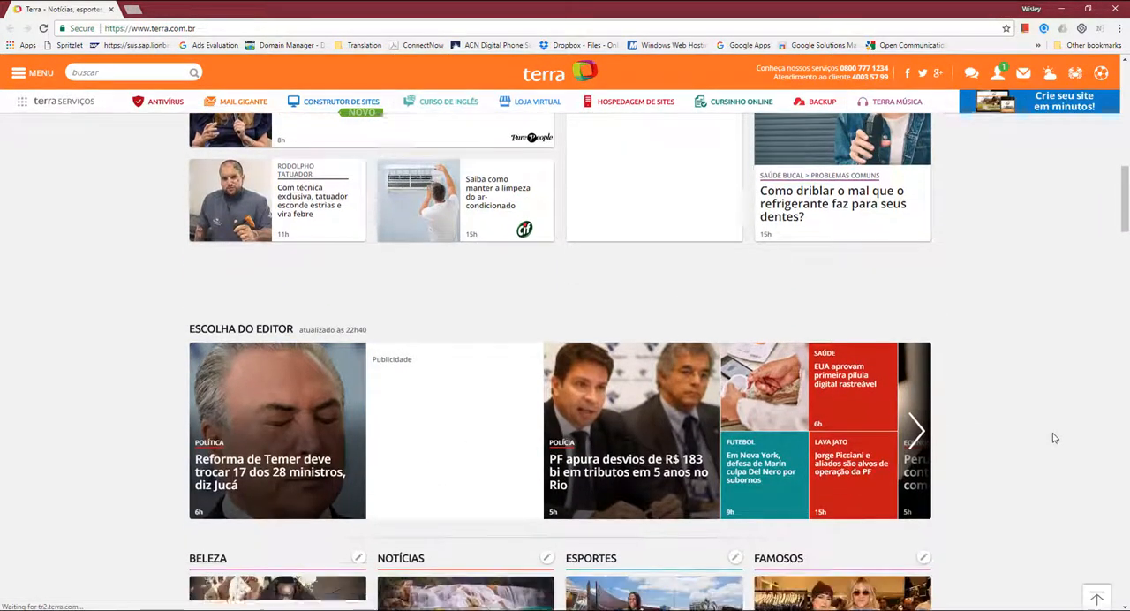
pyautogui.scroll(-12, 1053, 438)
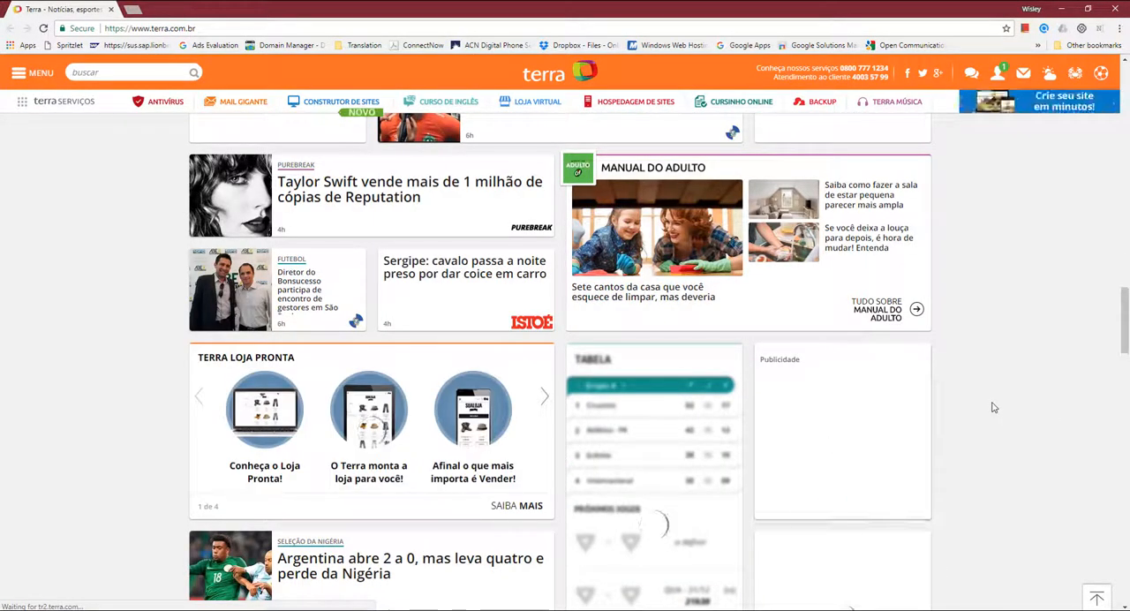
# Step: Check the lower part of the Terra home page for ads, and recheck the Publicidade spaces from the headlines past the Terra TV section
pyautogui.scroll(-8, 993, 407)
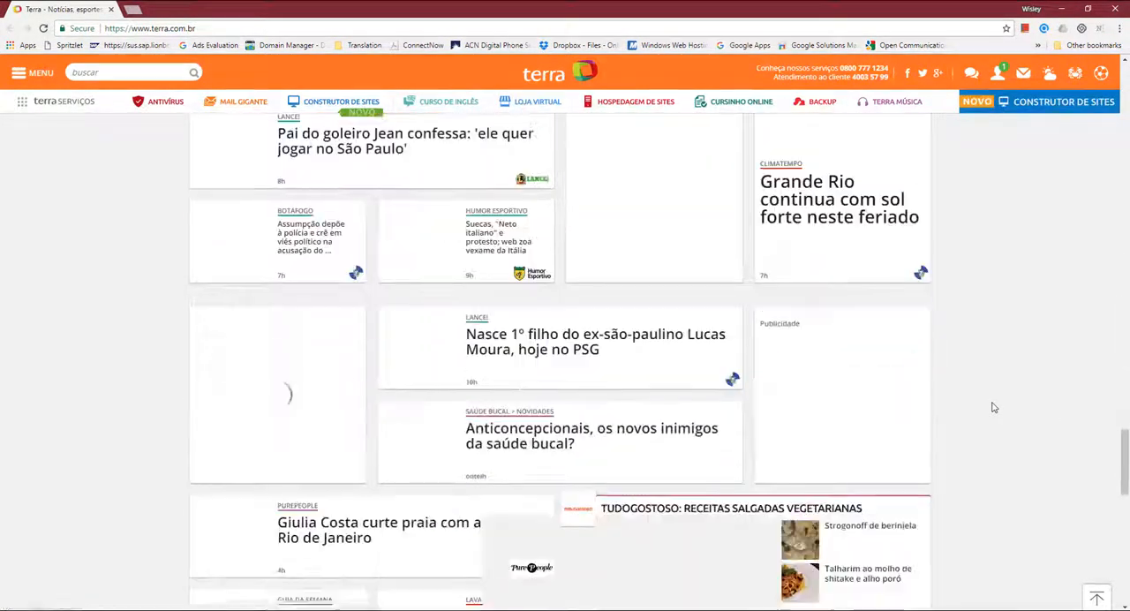
pyautogui.scroll(-6, 993, 407)
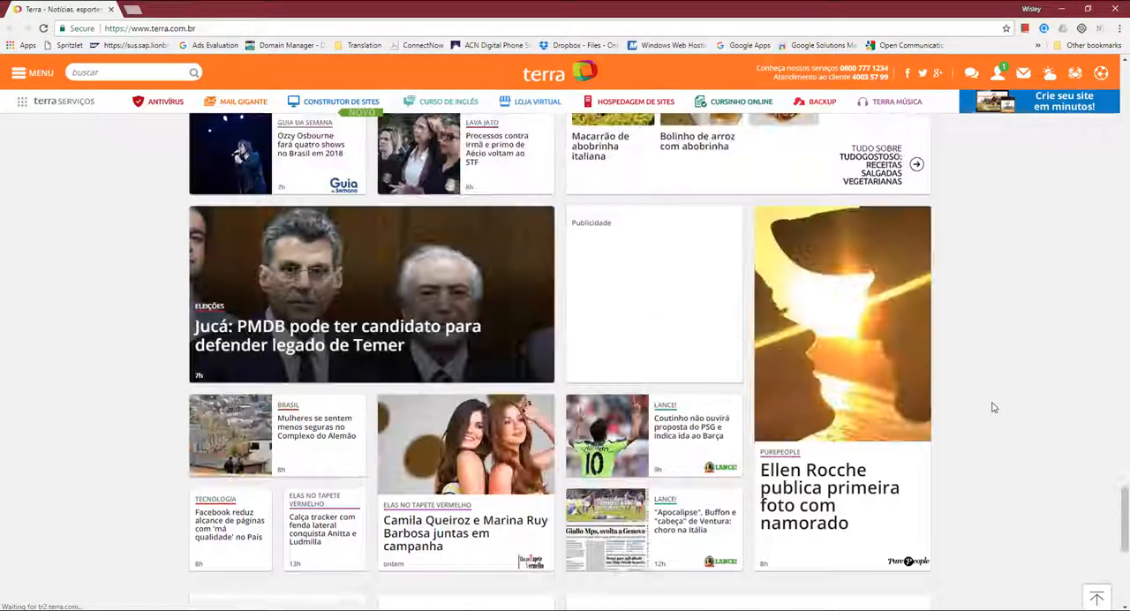
pyautogui.scroll(15, 993, 407)
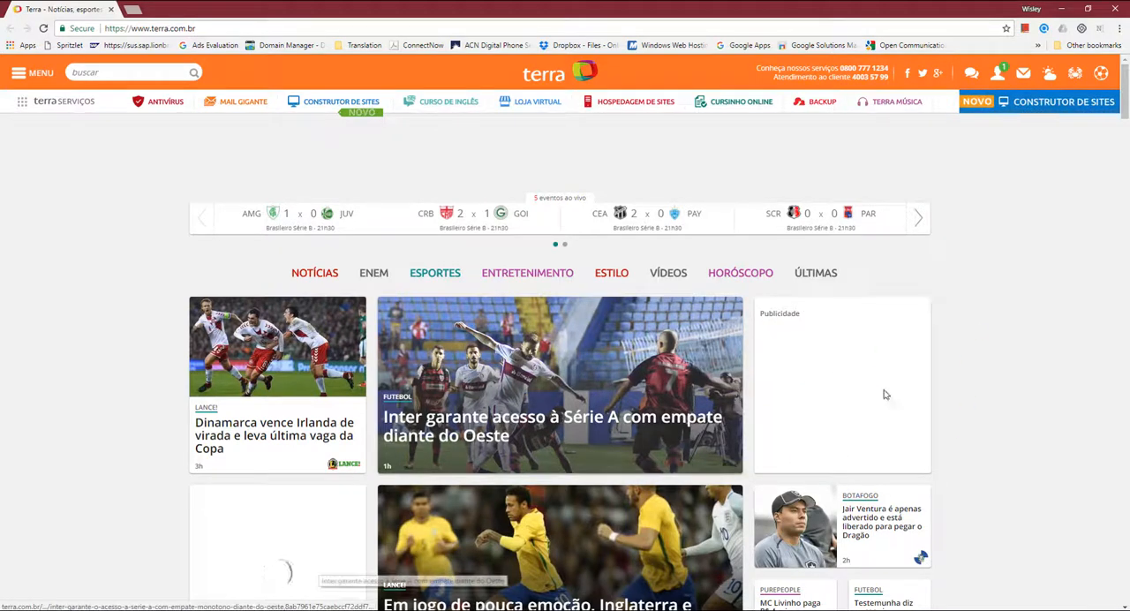
pyautogui.scroll(-4, 983, 401)
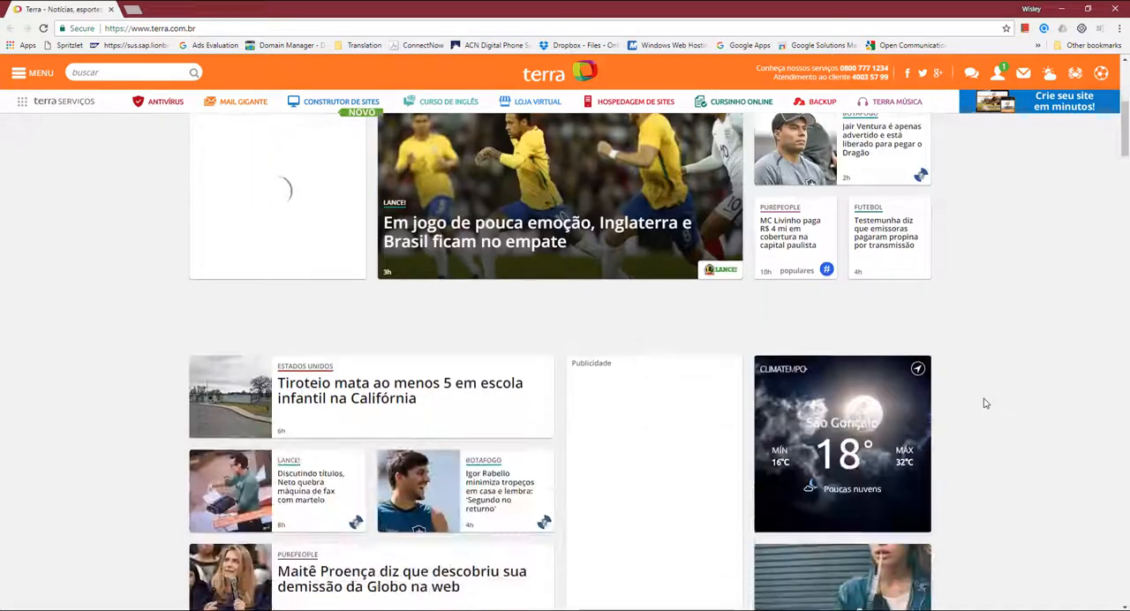
pyautogui.scroll(-20, 985, 402)
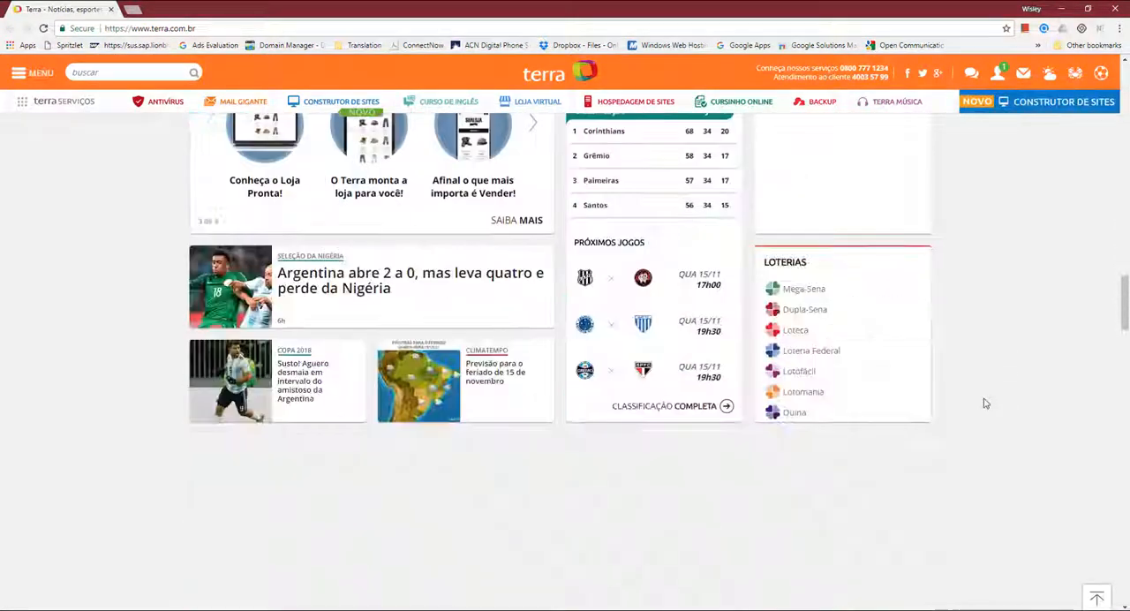
pyautogui.scroll(-10, 985, 403)
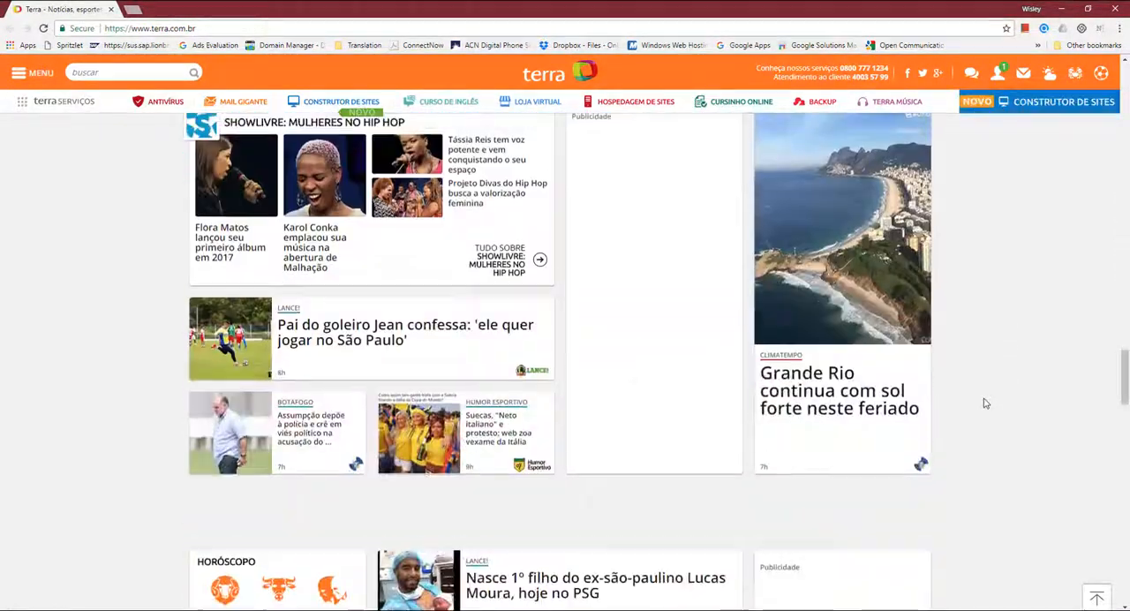
pyautogui.scroll(6, 985, 403)
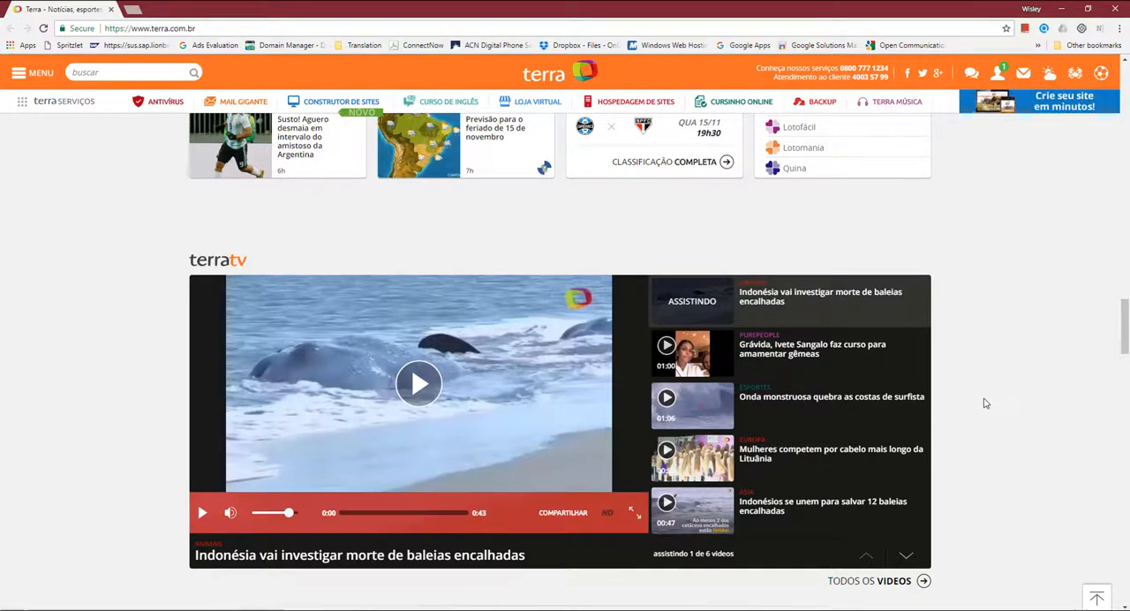
pyautogui.scroll(-6, 985, 402)
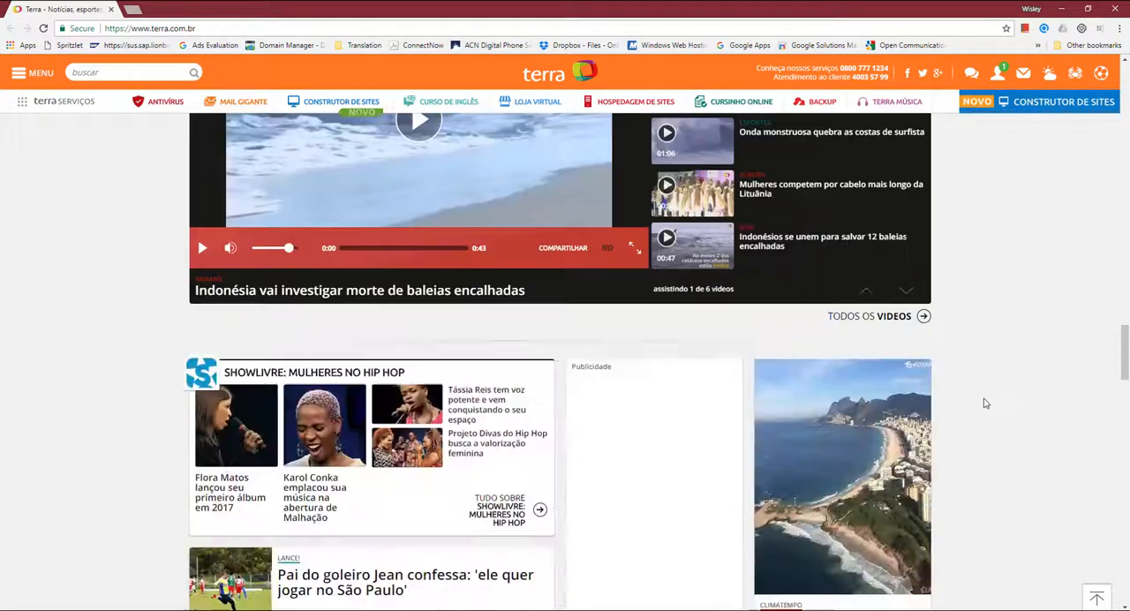